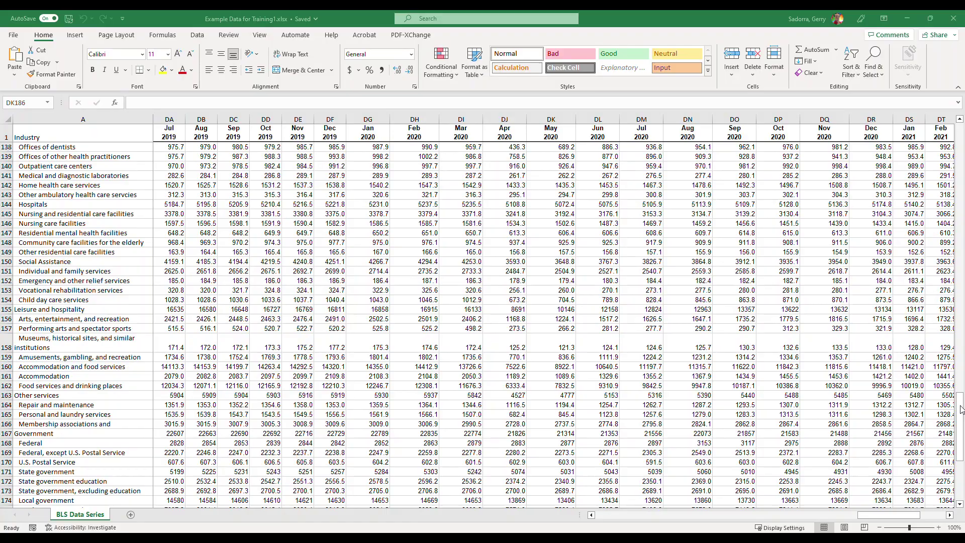
Step: Review the monthly and seasonal expense totals and the Pareto and pie charts on BLS Data Series
{"action": "left_click_drag", "start_coordinate": [961, 422], "coordinate": [961, 463]}
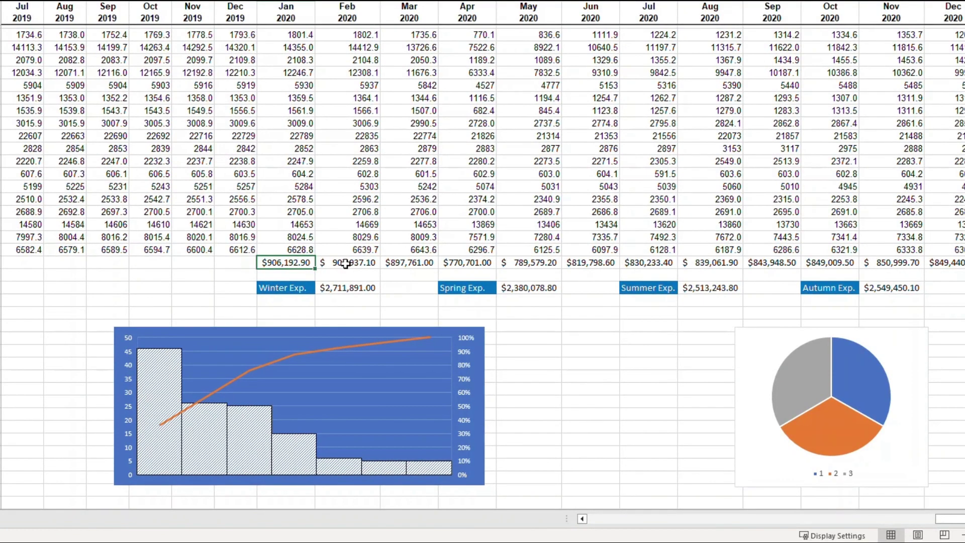
{"action": "left_click", "coordinate": [342, 270]}
{"action": "left_click", "coordinate": [402, 270]}
{"action": "left_click", "coordinate": [458, 262]}
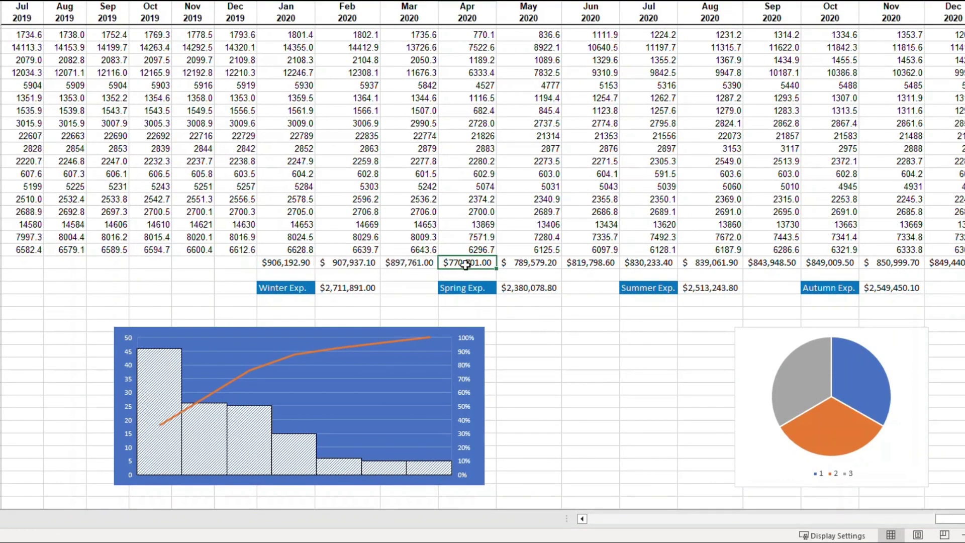
{"action": "left_click", "coordinate": [353, 291]}
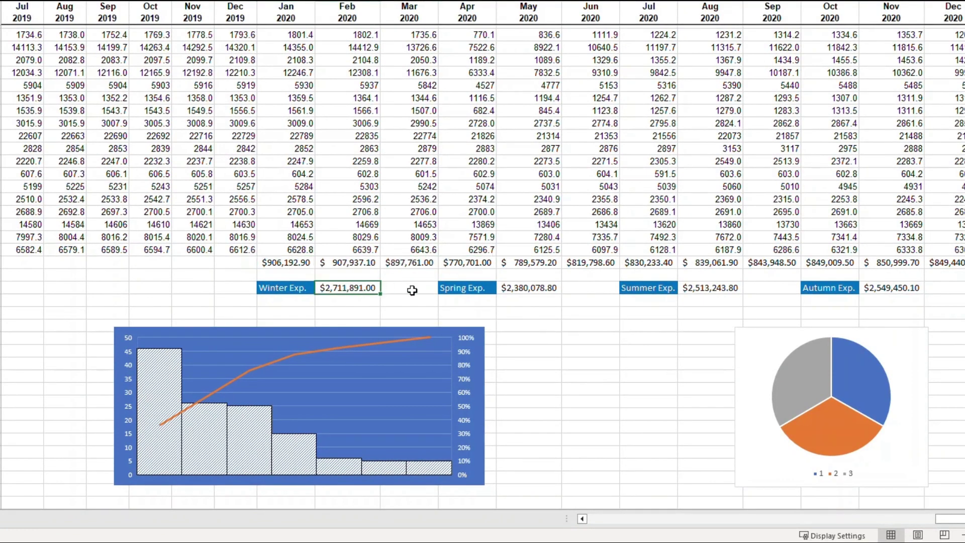
{"action": "left_click", "coordinate": [527, 290]}
{"action": "left_click", "coordinate": [711, 286]}
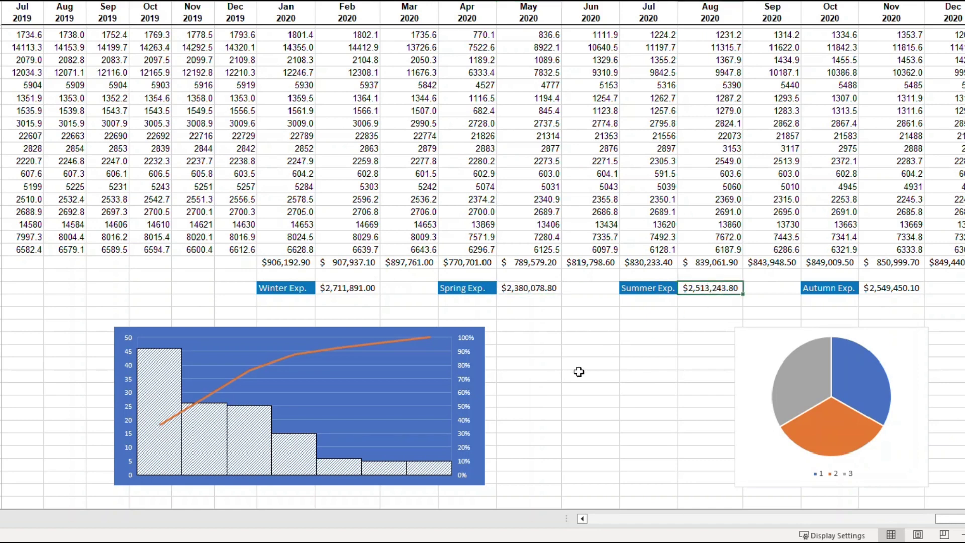
{"action": "left_click", "coordinate": [388, 391]}
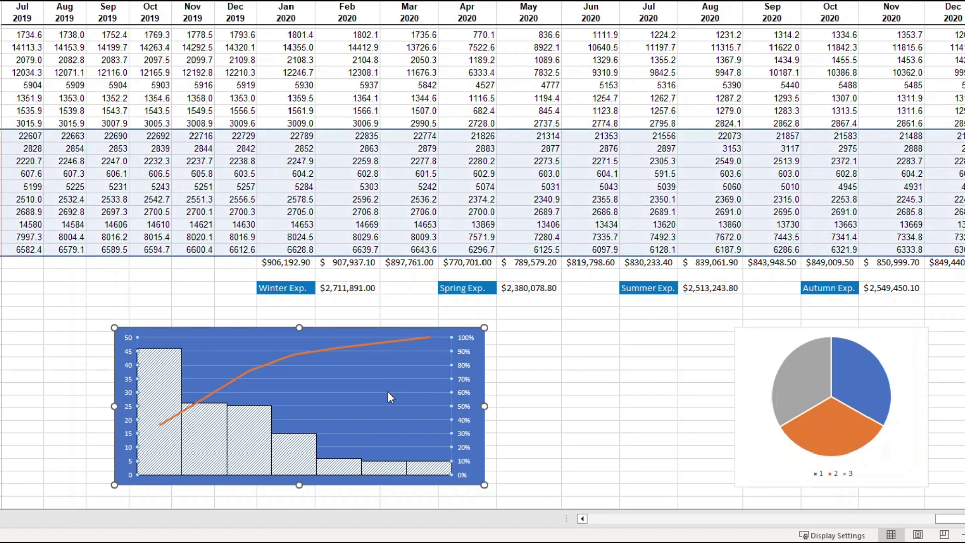
{"action": "left_click", "coordinate": [756, 341]}
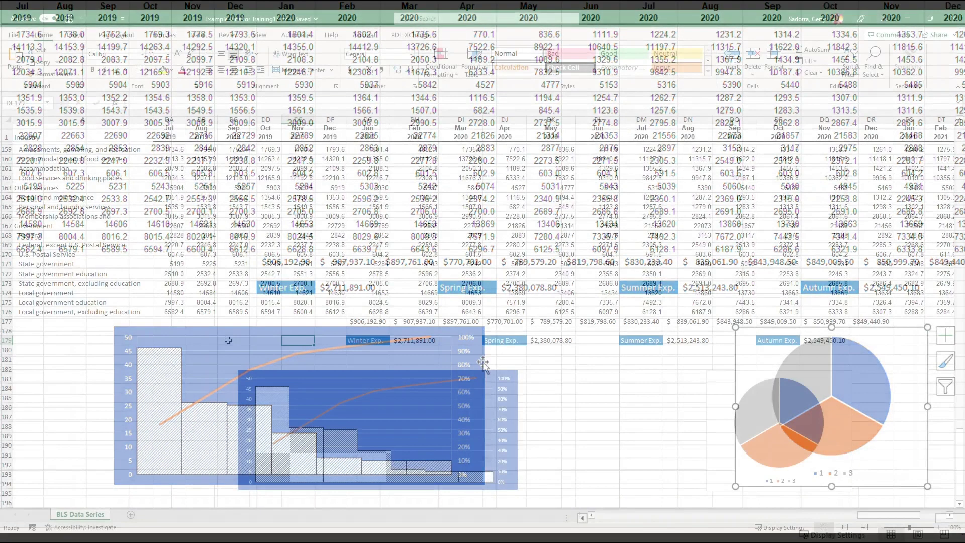
{"action": "left_click", "coordinate": [192, 288]}
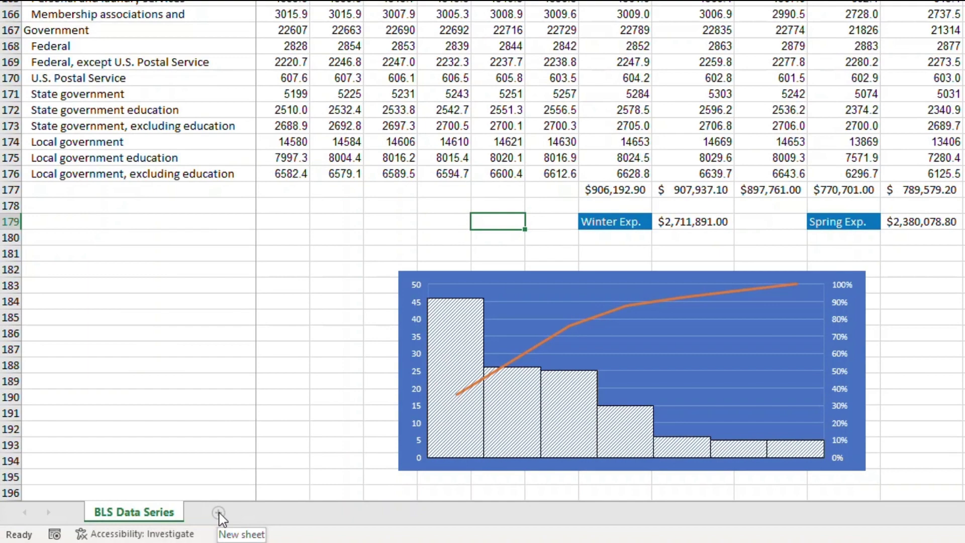
Step: Add a new blank worksheet and name it Dashboard1
{"action": "left_click", "coordinate": [220, 513]}
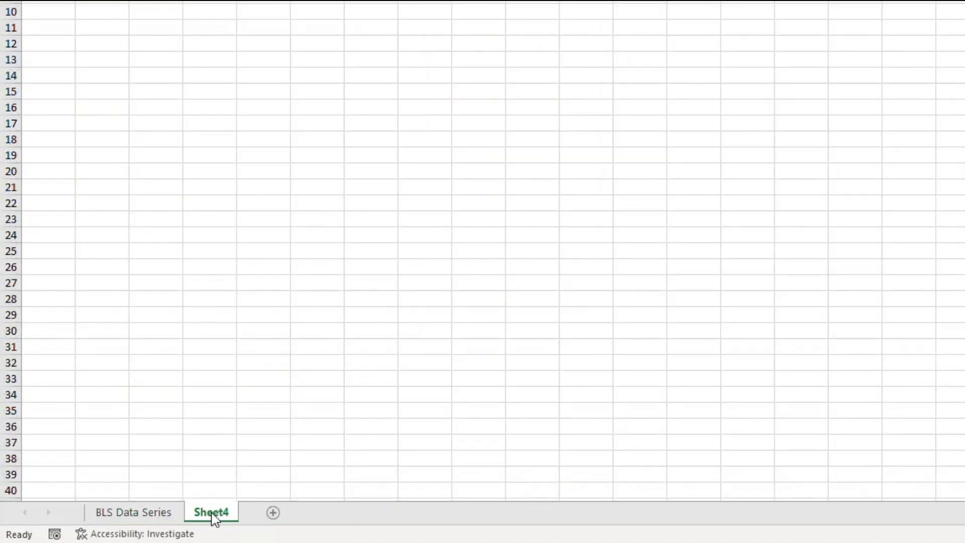
{"action": "double_click", "coordinate": [215, 515]}
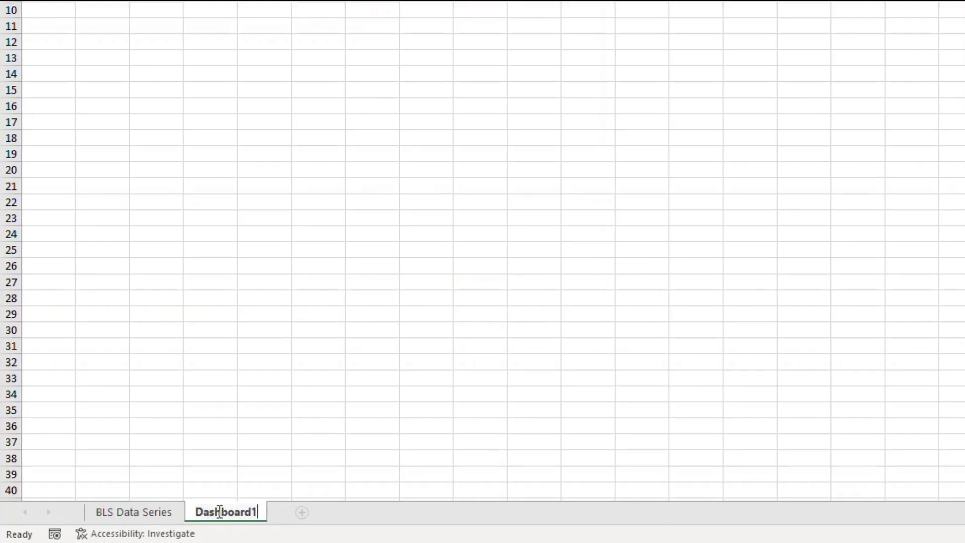
{"action": "key", "text": "Return"}
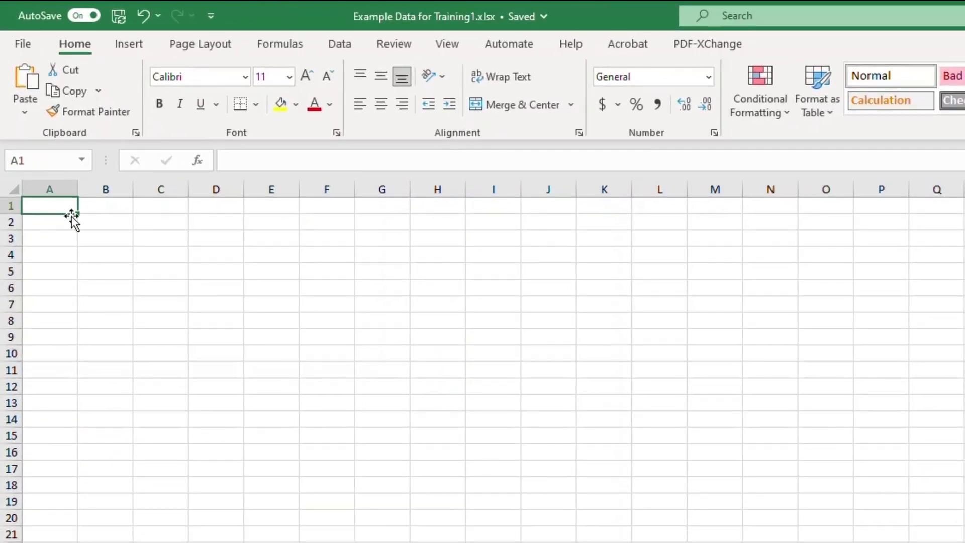
Step: Draw a rounded rectangle starting at cell B2 on Dashboard1
{"action": "left_click", "coordinate": [135, 44]}
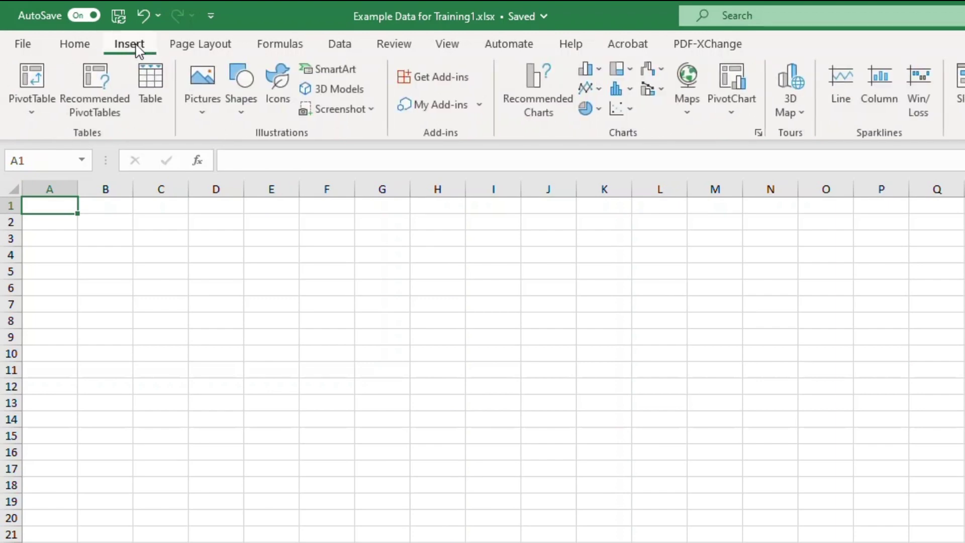
{"action": "left_click", "coordinate": [240, 100]}
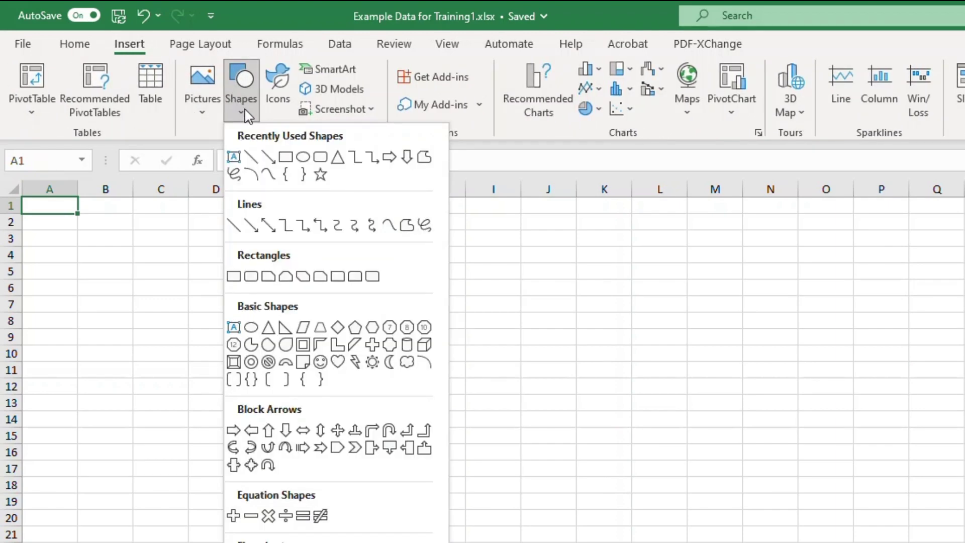
{"action": "left_click", "coordinate": [251, 277]}
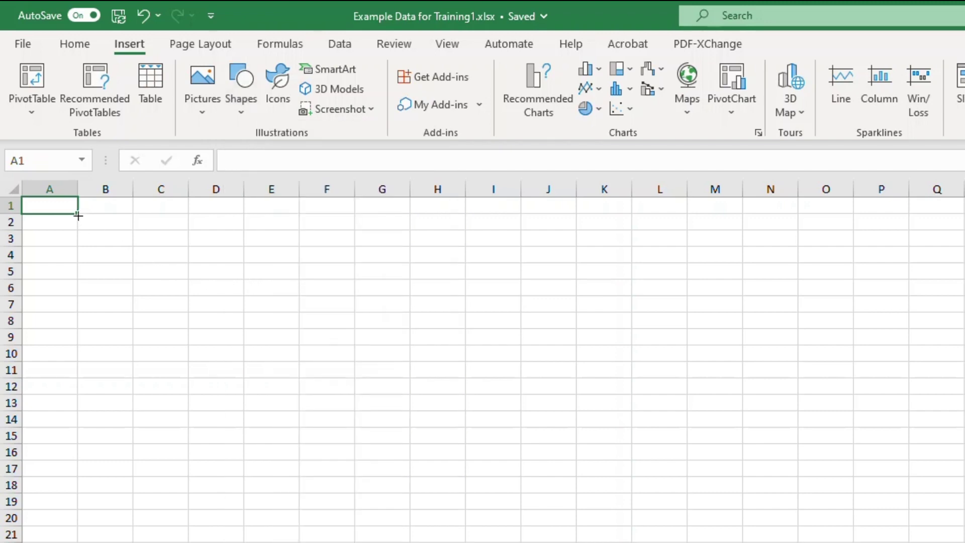
{"action": "mouse_move", "coordinate": [78, 216]}
{"action": "left_mouse_down"}
{"action": "mouse_move", "coordinate": [99, 280]}
{"action": "mouse_move", "coordinate": [127, 317]}
{"action": "mouse_move", "coordinate": [577, 328]}
{"action": "left_mouse_up"}
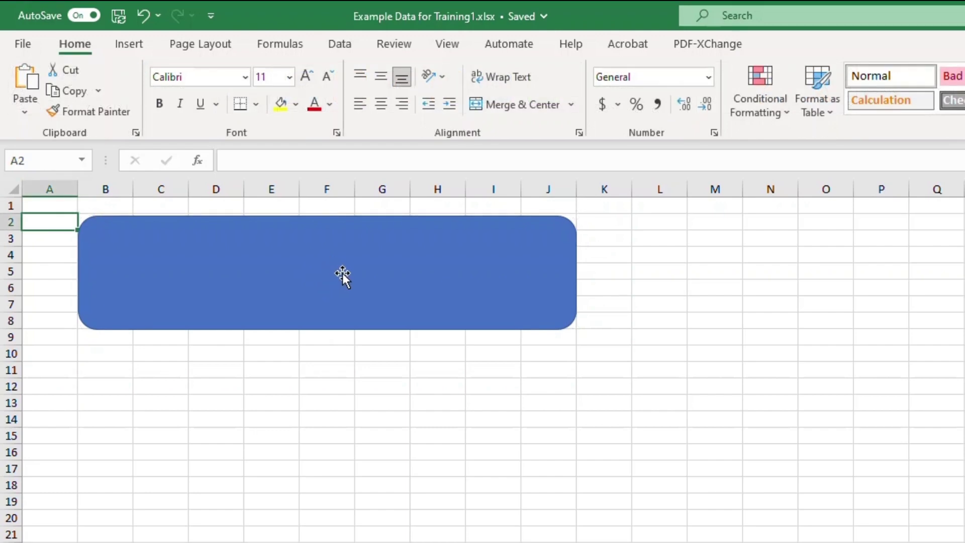
Step: Fill the rounded rectangle with light blue and pick an outline colour
{"action": "left_click", "coordinate": [352, 273]}
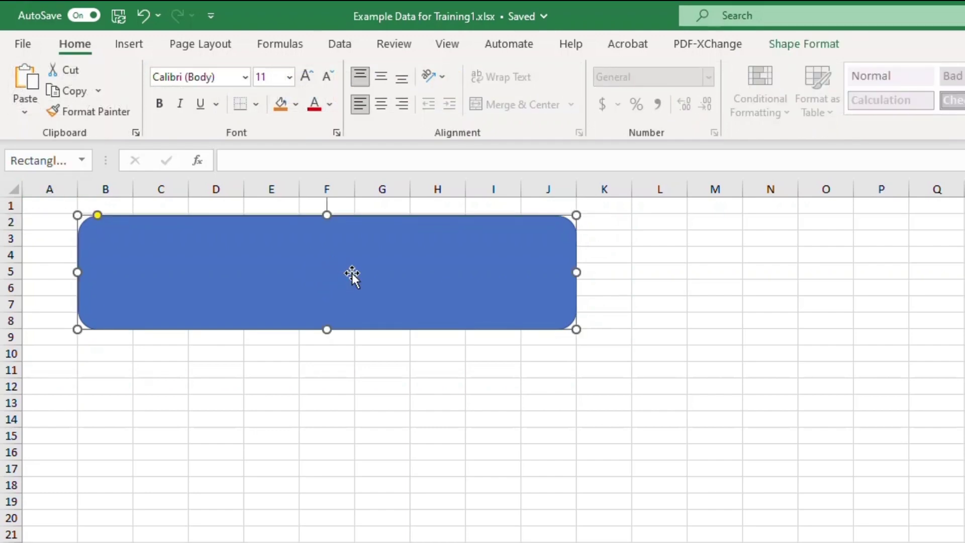
{"action": "left_click", "coordinate": [798, 50]}
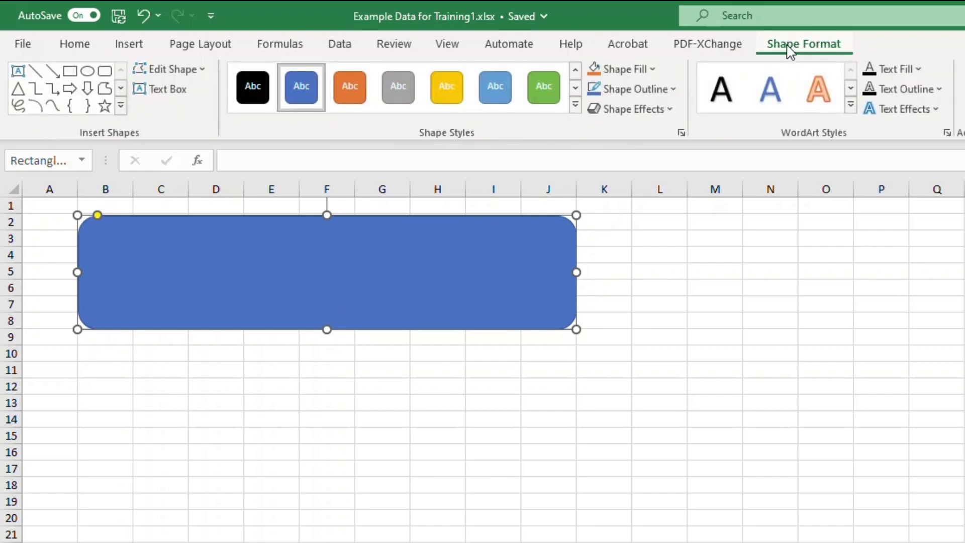
{"action": "left_click", "coordinate": [652, 70]}
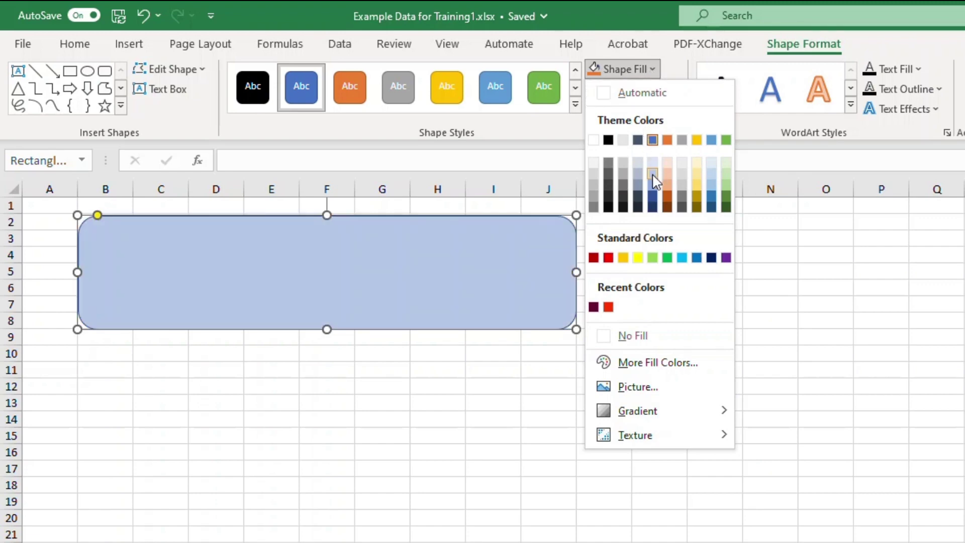
{"action": "left_click", "coordinate": [652, 173]}
{"action": "left_click", "coordinate": [649, 93]}
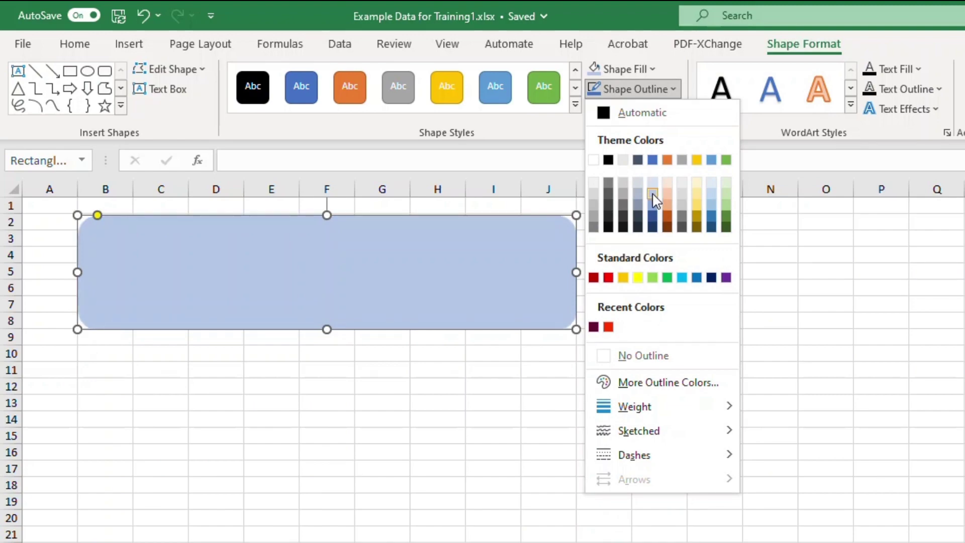
Step: Apply the outline colour, then paste a duplicate rectangle to the right of the original
{"action": "left_click", "coordinate": [541, 235]}
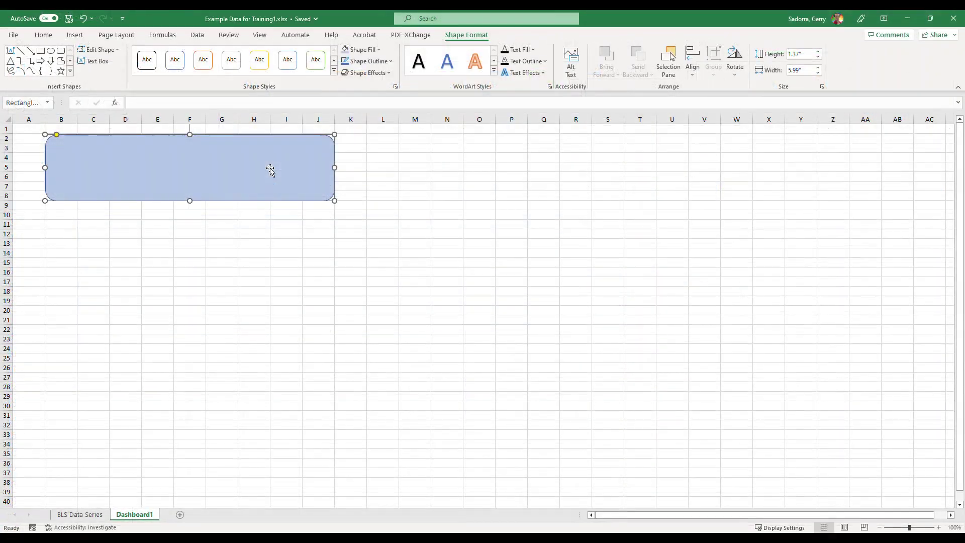
{"action": "key", "text": "ctrl+c"}
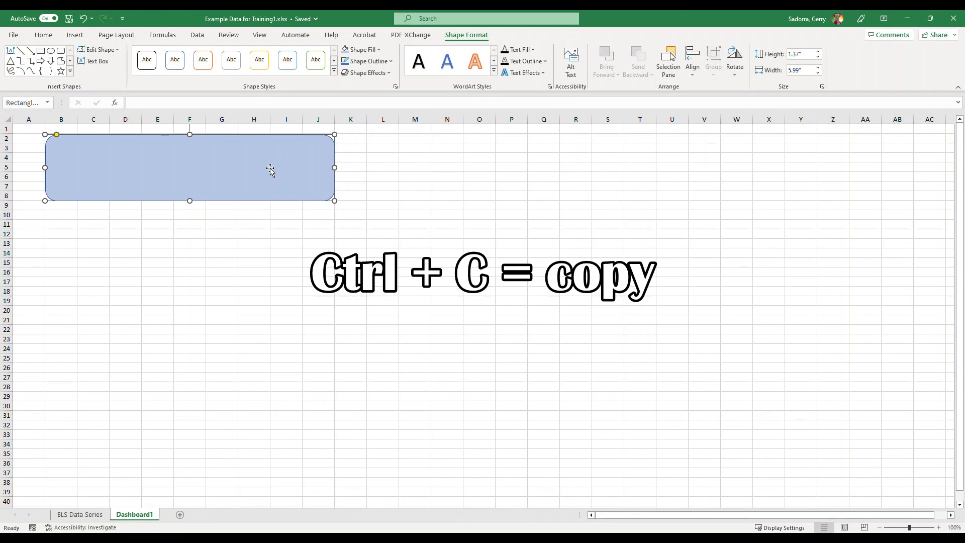
{"action": "key", "text": "ctrl+v"}
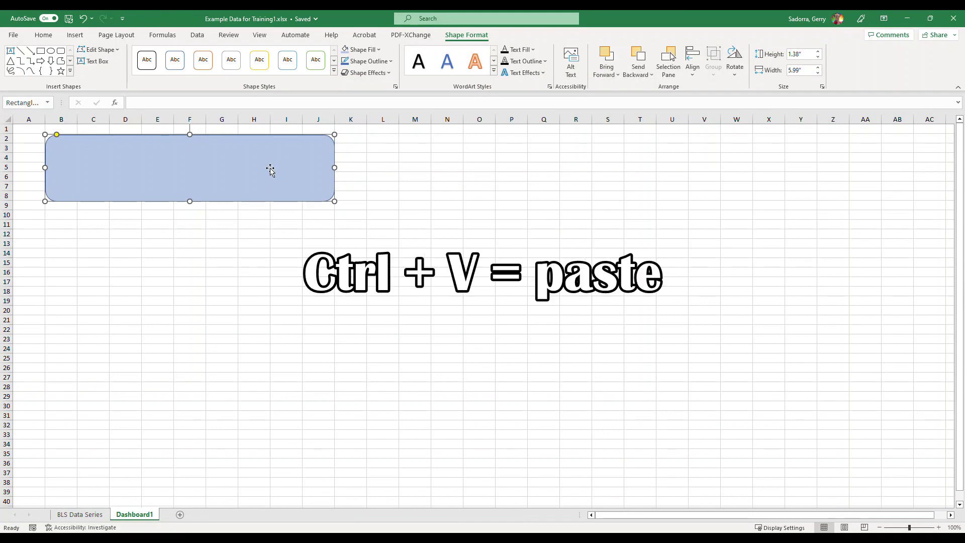
{"action": "left_click_drag", "start_coordinate": [199, 172], "coordinate": [494, 169]}
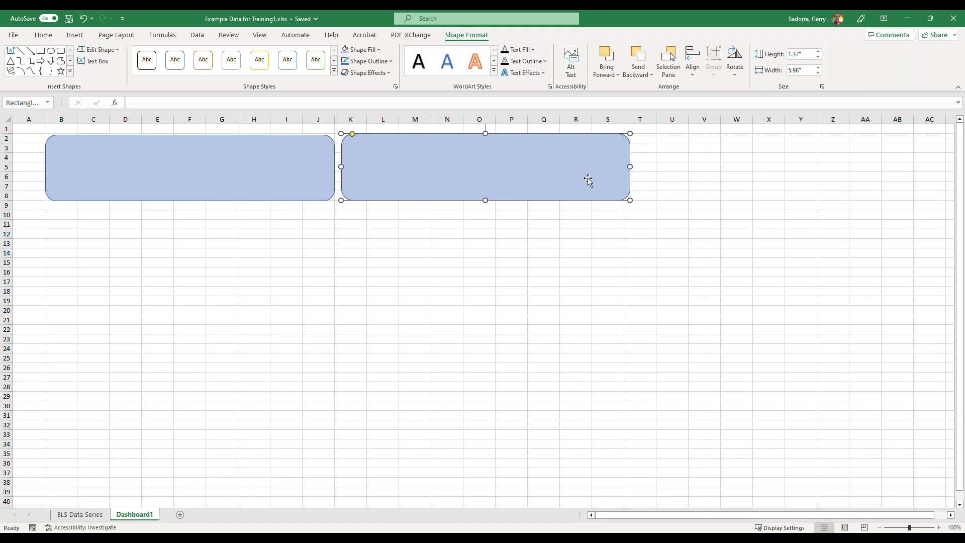
Step: Arrange the boxes: one widened to column Z, a full-width band to row 19, two bottom boxes
{"action": "left_click_drag", "start_coordinate": [630, 166], "coordinate": [848, 179]}
{"action": "left_click_drag", "start_coordinate": [307, 178], "coordinate": [849, 243]}
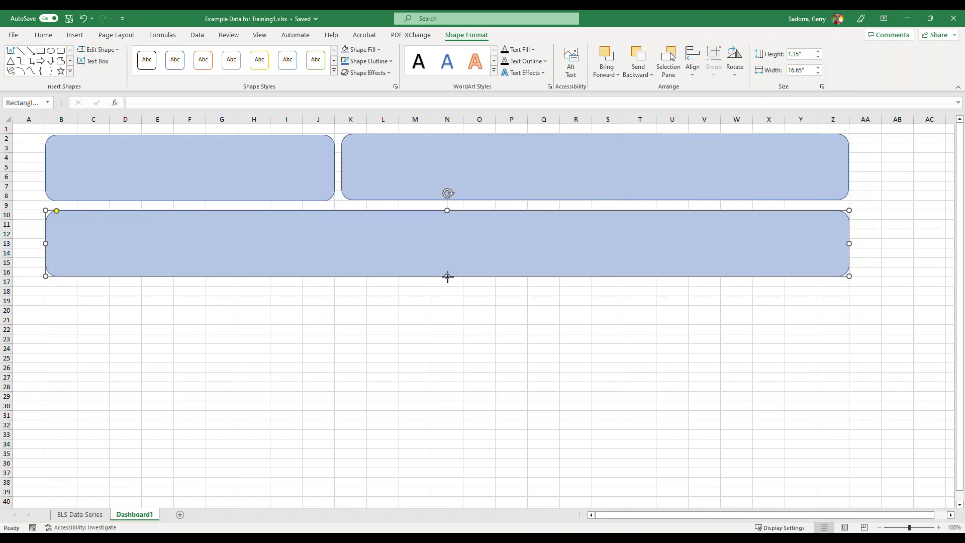
{"action": "left_click_drag", "start_coordinate": [448, 276], "coordinate": [441, 305]}
{"action": "left_click_drag", "start_coordinate": [314, 174], "coordinate": [314, 354]}
{"action": "left_click_drag", "start_coordinate": [334, 374], "coordinate": [555, 496]}
{"action": "left_click_drag", "start_coordinate": [318, 185], "coordinate": [848, 496]}
{"action": "left_click", "coordinate": [26, 138]}
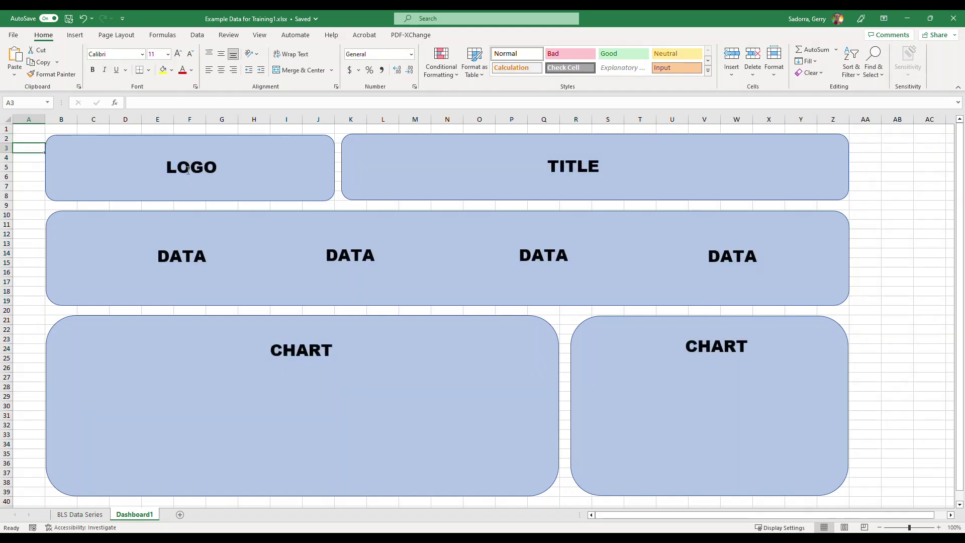
{"action": "left_click", "coordinate": [192, 167]}
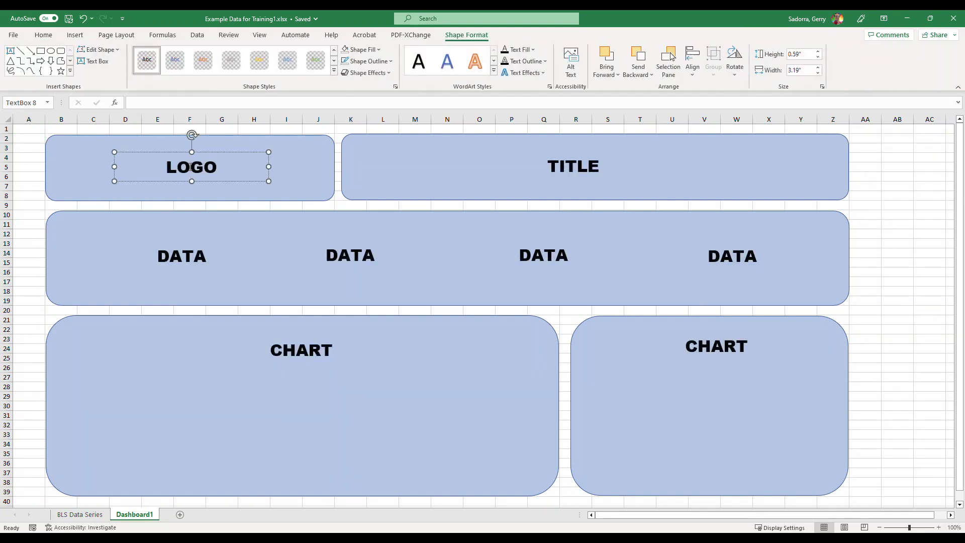
{"action": "left_click", "coordinate": [576, 168]}
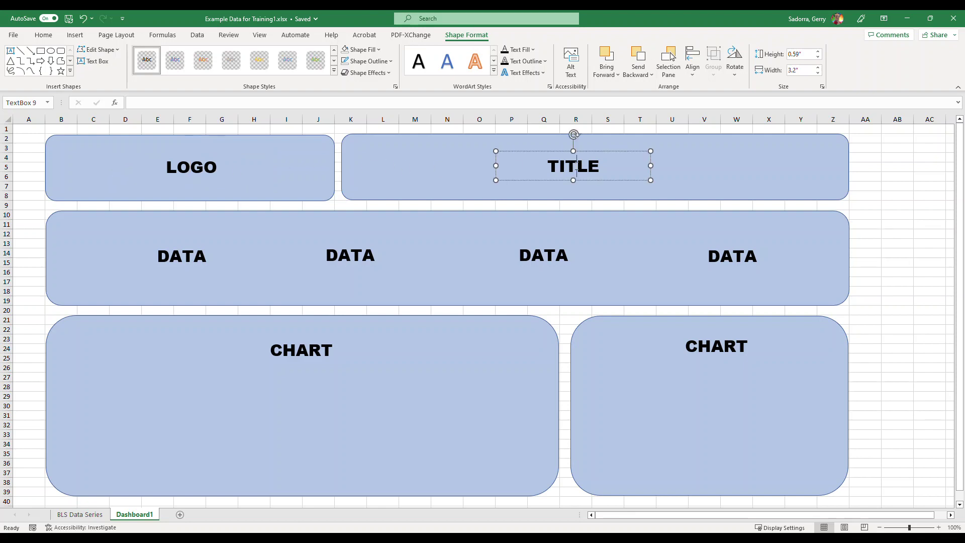
{"action": "left_click", "coordinate": [446, 264]}
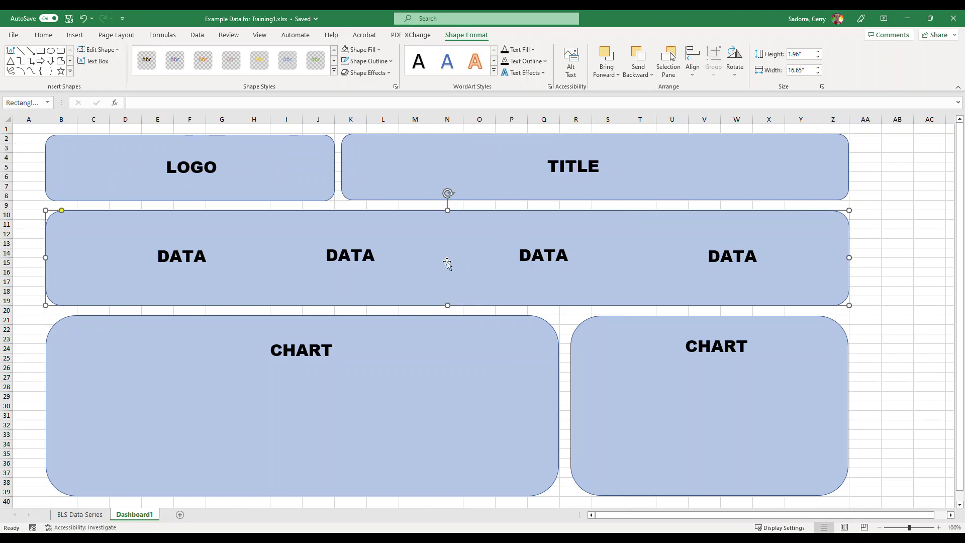
{"action": "left_click", "coordinate": [431, 357]}
{"action": "left_click", "coordinate": [653, 349]}
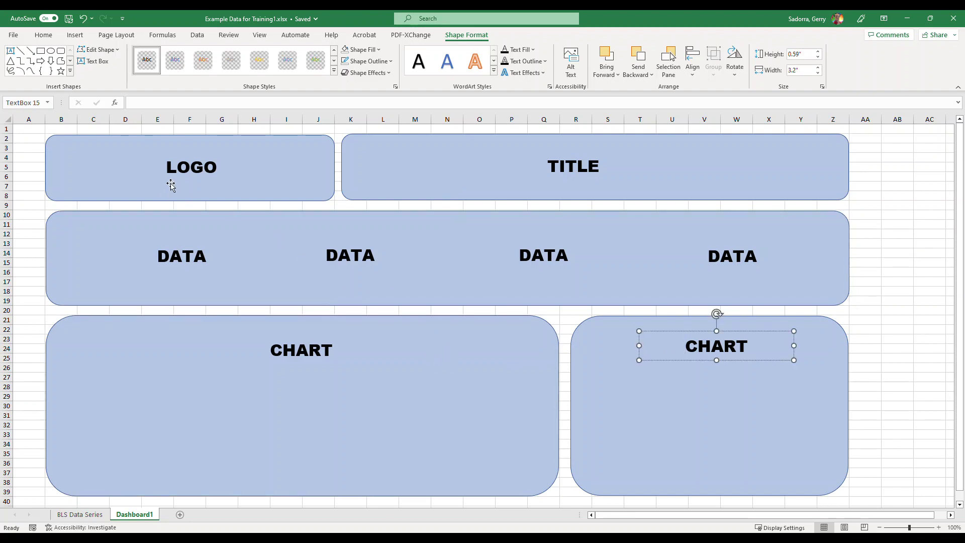
{"action": "left_click", "coordinate": [29, 139]}
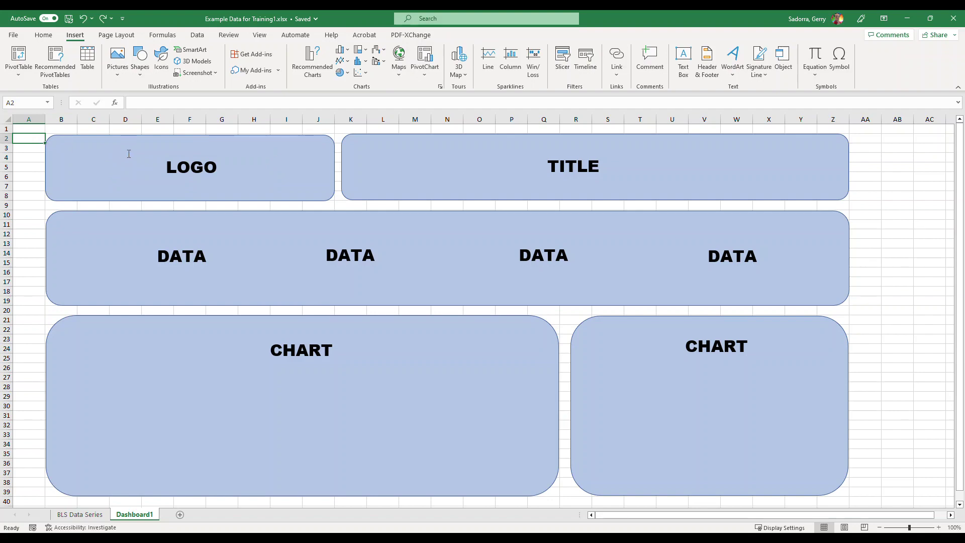
Step: Replace the LOGO placeholder with the obm.png logo inside the top-left box
{"action": "left_click", "coordinate": [189, 161]}
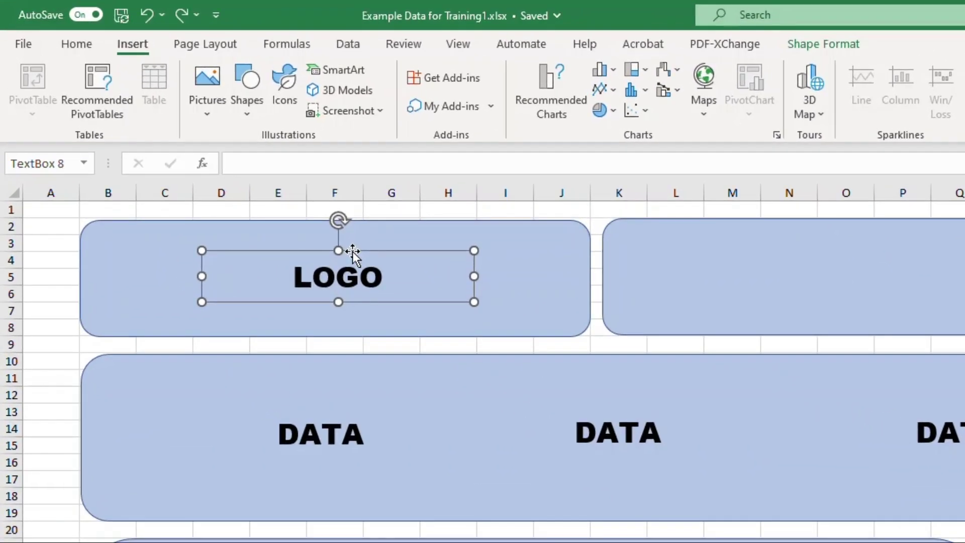
{"action": "key", "text": "Delete"}
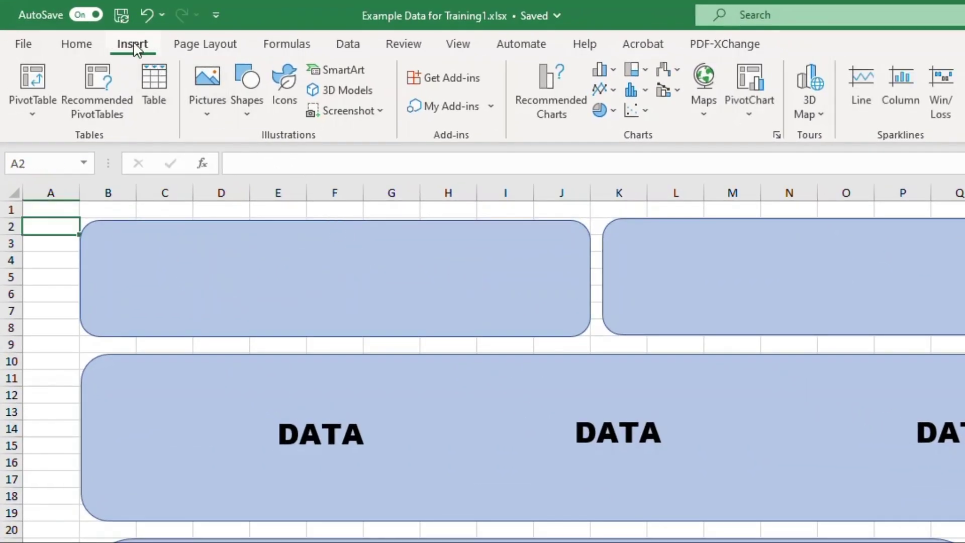
{"action": "left_click", "coordinate": [213, 101]}
{"action": "left_click", "coordinate": [265, 170]}
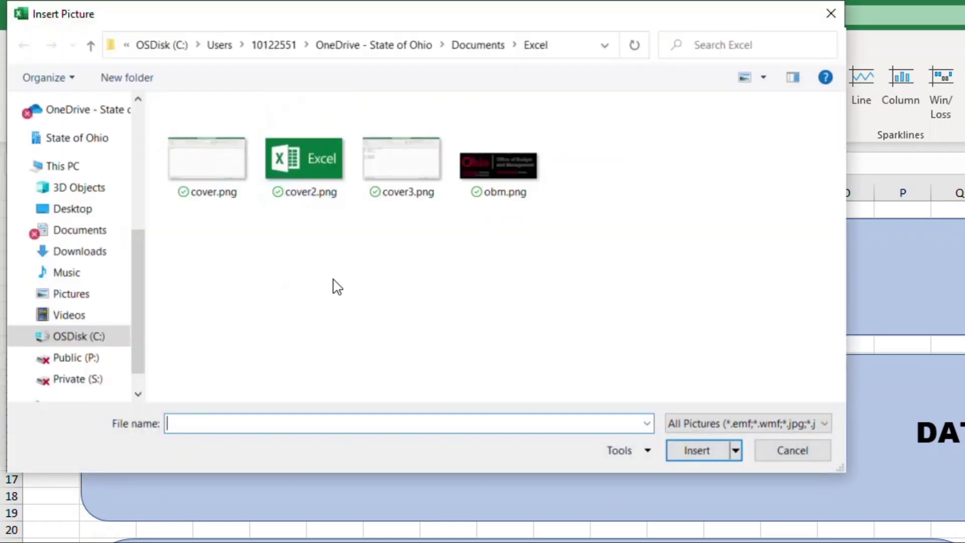
{"action": "double_click", "coordinate": [511, 172]}
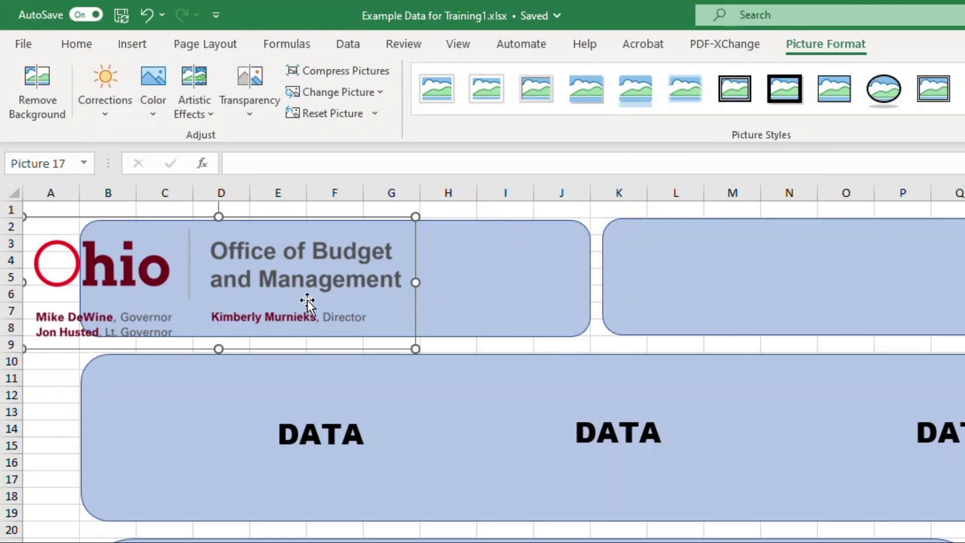
{"action": "left_click_drag", "start_coordinate": [244, 263], "coordinate": [366, 254]}
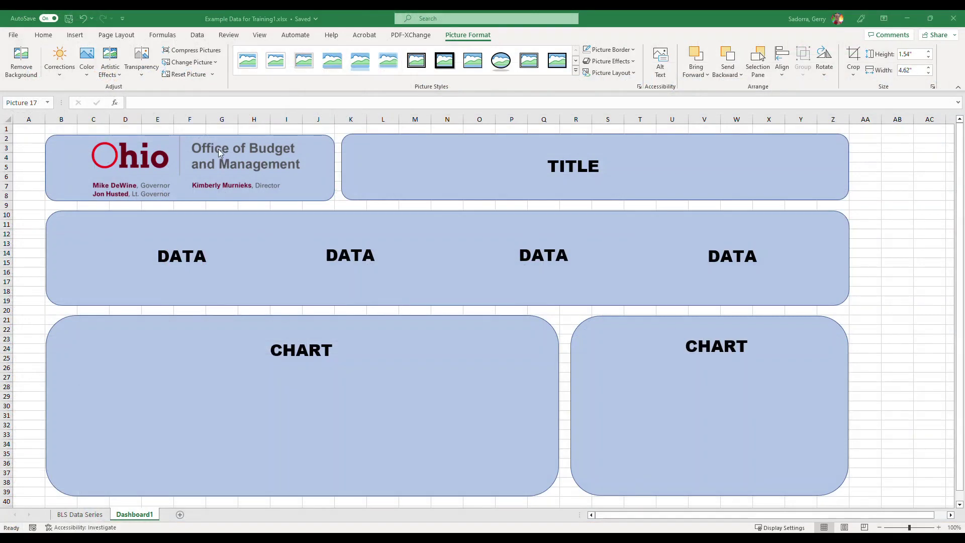
Step: Type '2020 Expenses DASHBOARD' in the title box and widen it to fit one line
{"action": "double_click", "coordinate": [578, 167]}
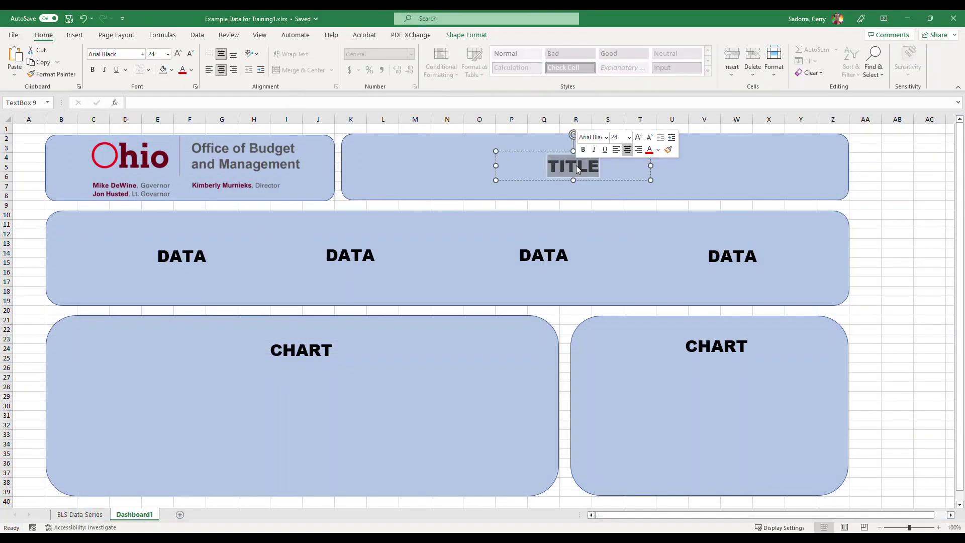
{"action": "type", "text": "20"}
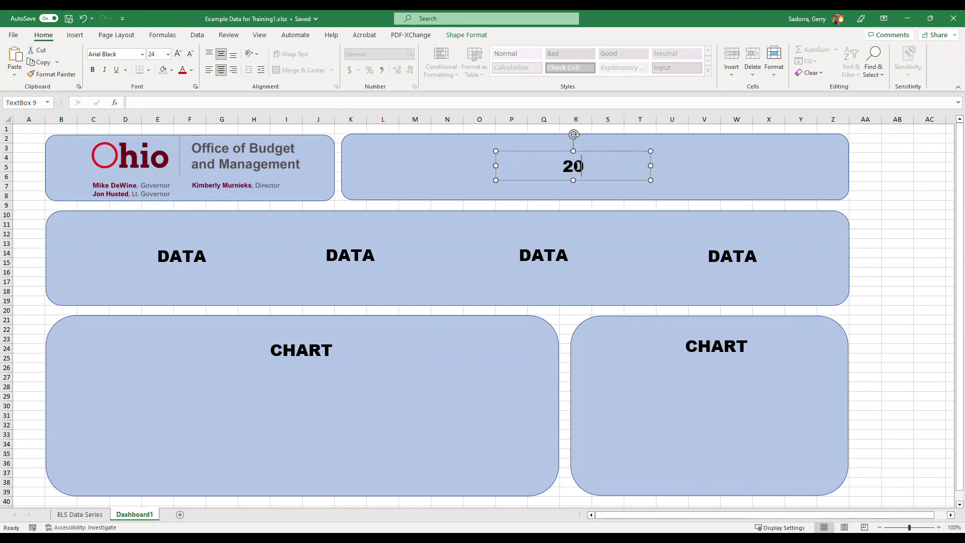
{"action": "type", "text": "20 Exp"}
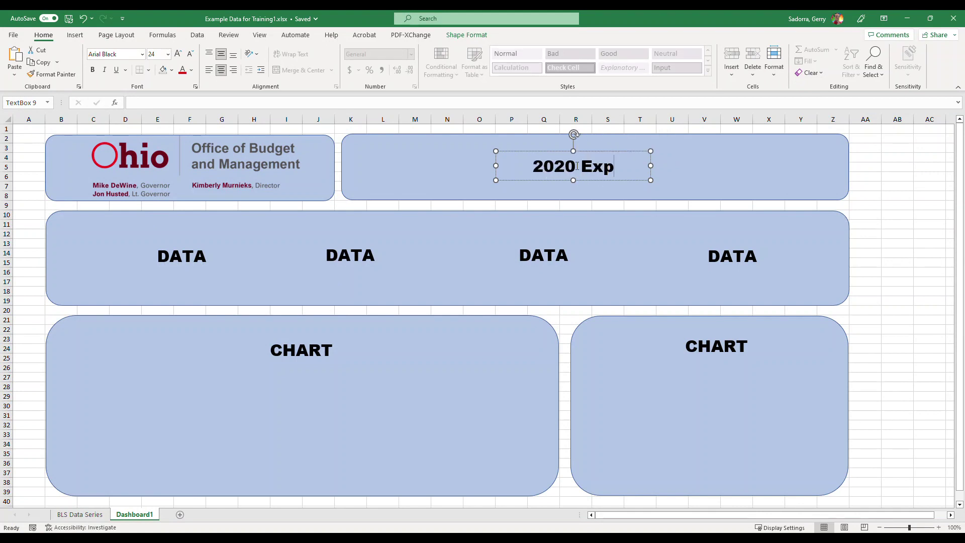
{"action": "type", "text": "enses DASH"}
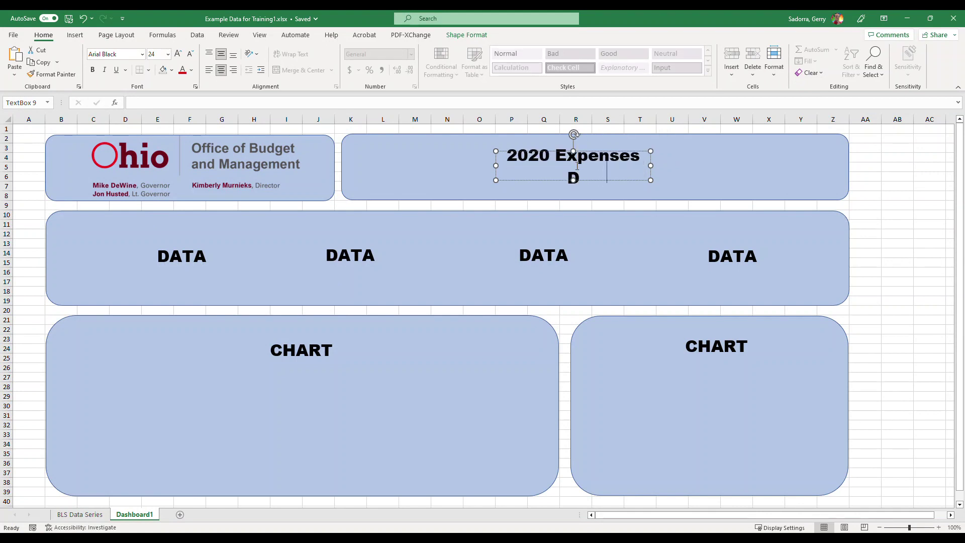
{"action": "type", "text": "BOARD"}
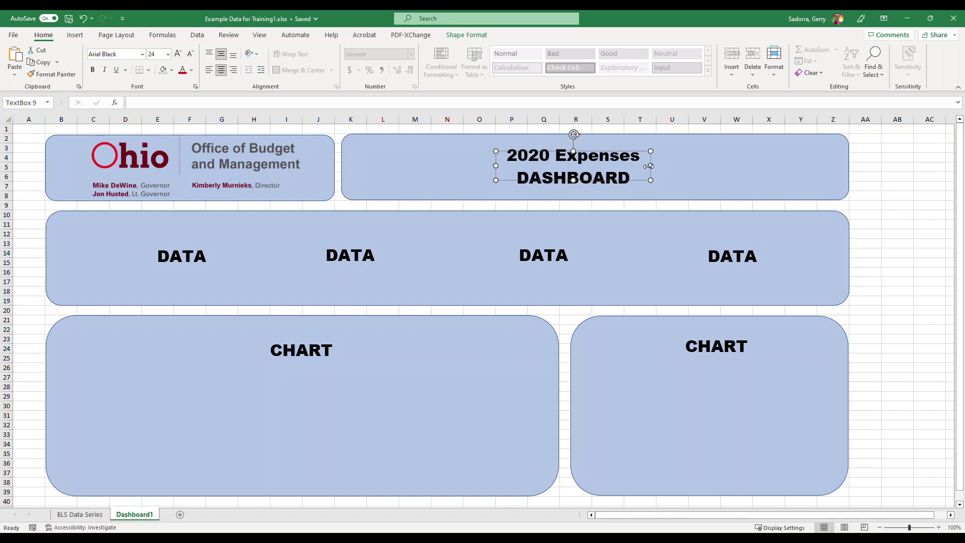
{"action": "left_click_drag", "start_coordinate": [648, 166], "coordinate": [809, 166]}
{"action": "left_click_drag", "start_coordinate": [496, 166], "coordinate": [362, 165]}
Step: Make the whole title text dark red
{"action": "double_click", "coordinate": [549, 168]}
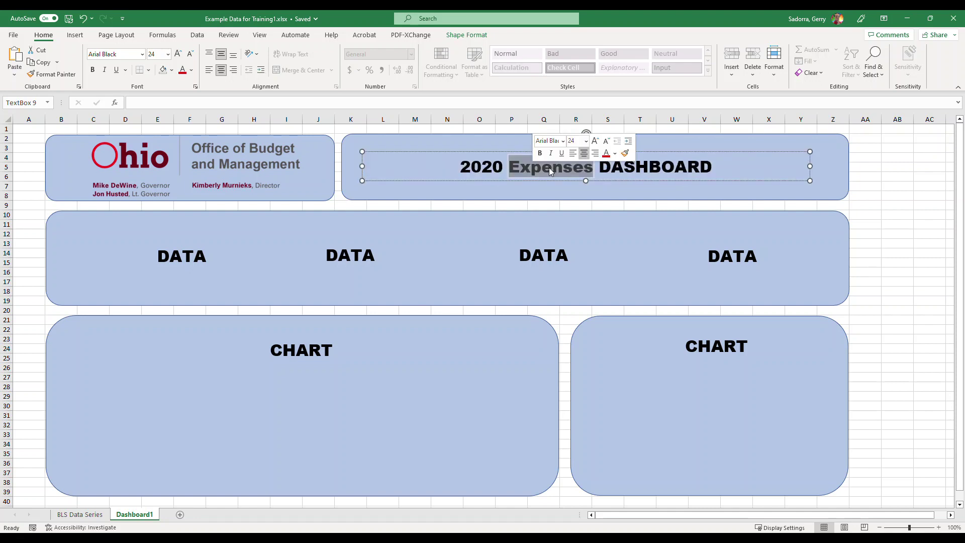
{"action": "key", "text": "ctrl+a"}
{"action": "left_click", "coordinate": [191, 70]}
{"action": "left_click", "coordinate": [183, 209]}
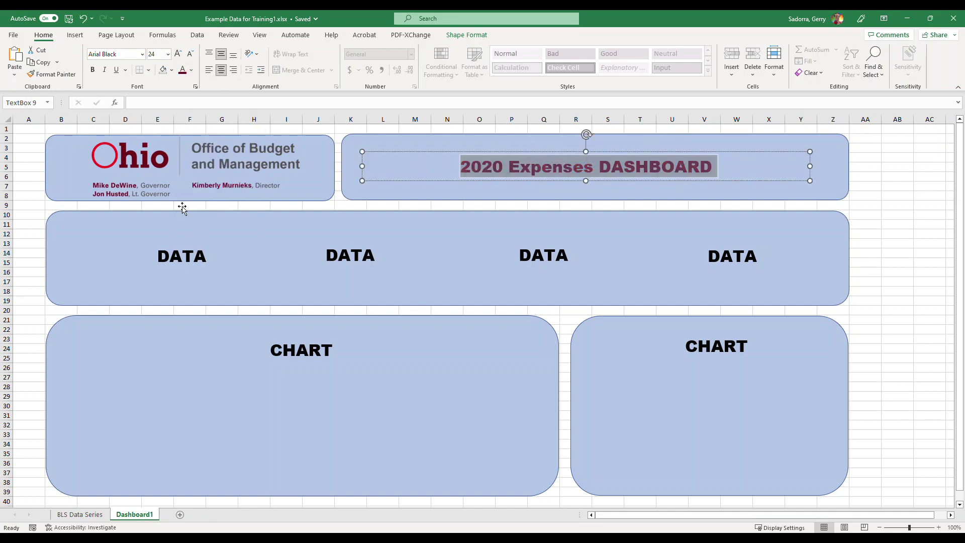
Step: Give the title box a dark red outline with a heavier line weight
{"action": "left_click", "coordinate": [445, 35]}
{"action": "left_click", "coordinate": [391, 61]}
{"action": "left_click", "coordinate": [346, 199]}
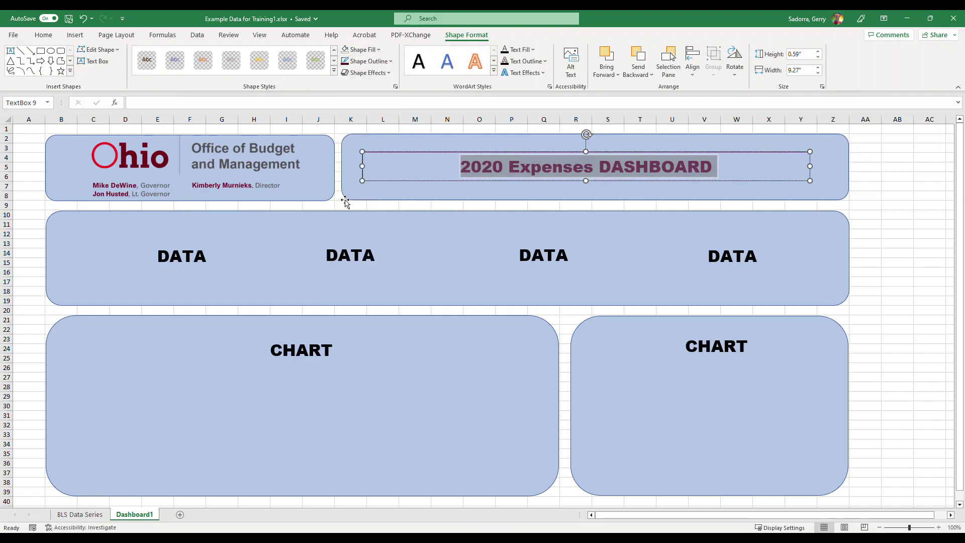
{"action": "left_click", "coordinate": [391, 62]}
{"action": "mouse_move", "coordinate": [366, 246]}
{"action": "left_click", "coordinate": [469, 246]}
{"action": "left_click", "coordinate": [31, 142]}
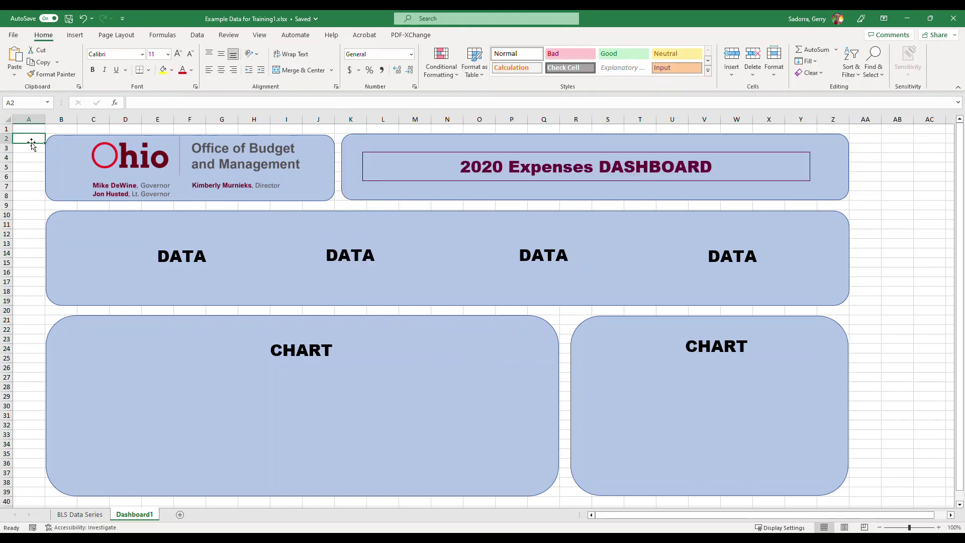
Step: Relabel the four DATA boxes WINTER, SPRING, SUMMER and AUTUMN
{"action": "left_click", "coordinate": [176, 254]}
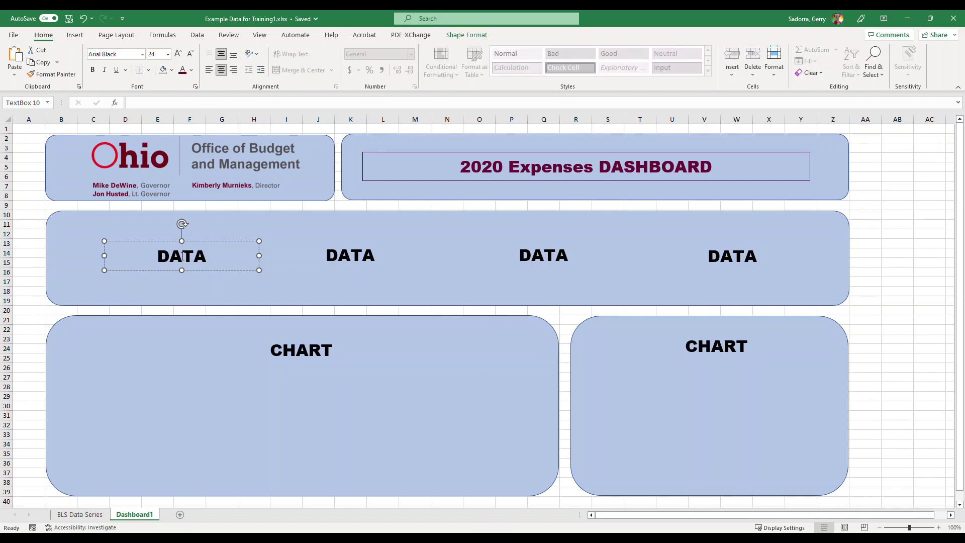
{"action": "double_click", "coordinate": [182, 256]}
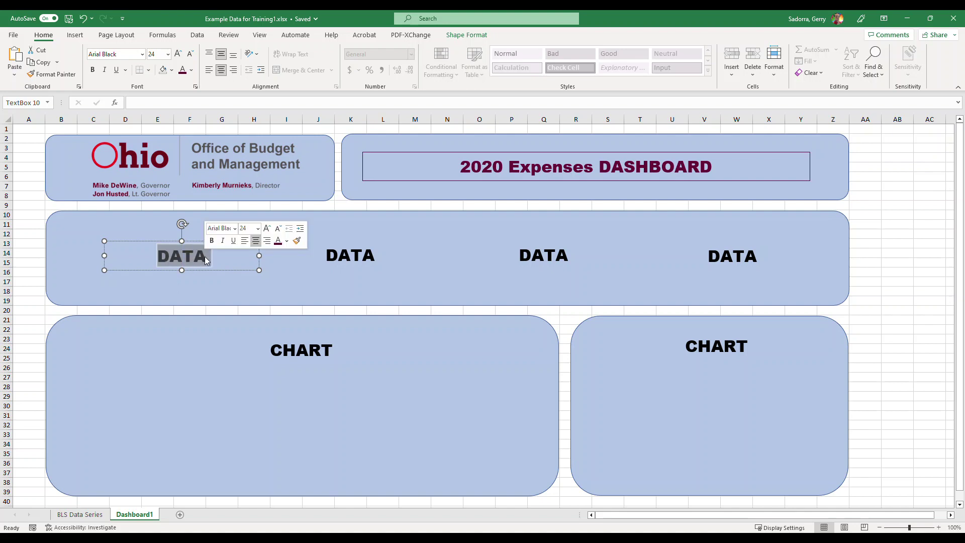
{"action": "type", "text": "WINTER"}
{"action": "double_click", "coordinate": [347, 255]}
{"action": "type", "text": "SPRING"}
{"action": "double_click", "coordinate": [544, 256]}
{"action": "type", "text": "SUMMER"}
{"action": "double_click", "coordinate": [732, 256]}
{"action": "type", "text": "AUTUMN"}
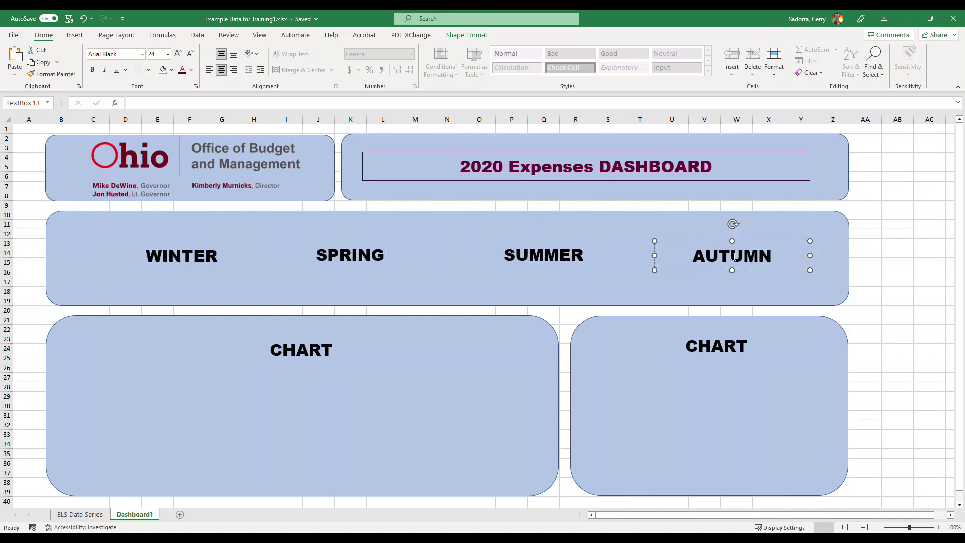
Step: Make the four season labels white and top-aligned in their boxes
{"action": "left_click", "coordinate": [182, 256], "text": "shift"}
{"action": "left_click", "coordinate": [351, 255], "text": "shift"}
{"action": "left_click", "coordinate": [544, 255], "text": "shift"}
{"action": "left_click", "coordinate": [183, 108]}
{"action": "left_click", "coordinate": [297, 231]}
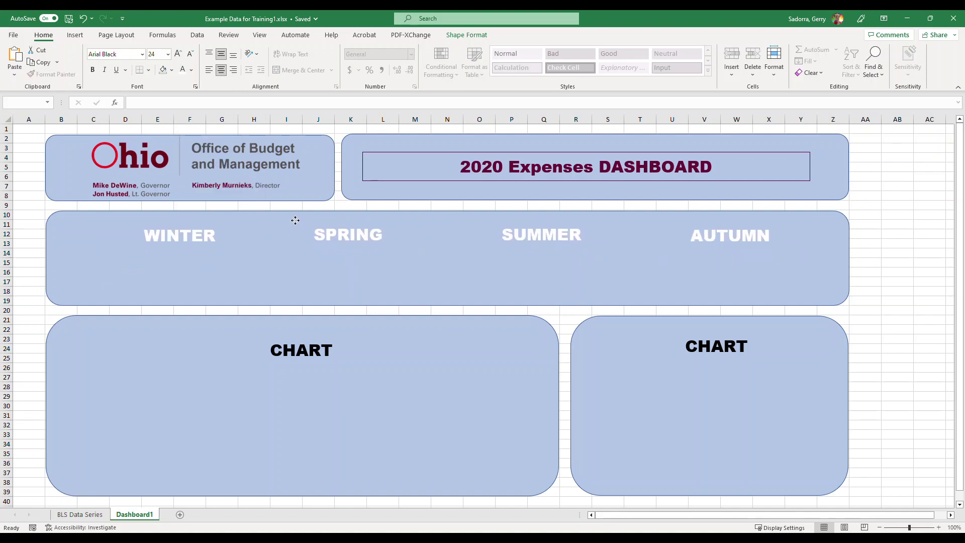
{"action": "left_click", "coordinate": [27, 224]}
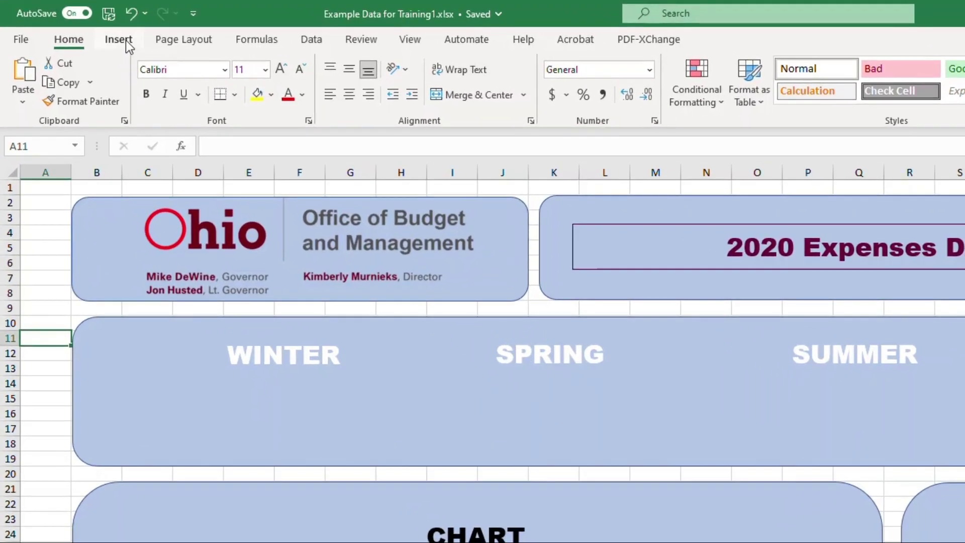
Step: Draw a rounded rectangle under the WINTER heading
{"action": "left_click", "coordinate": [103, 45]}
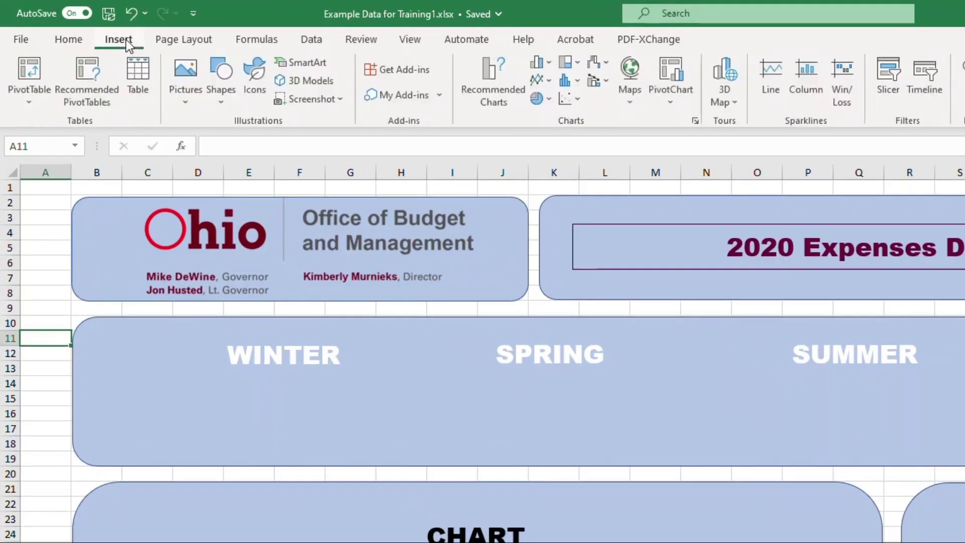
{"action": "left_click", "coordinate": [224, 89]}
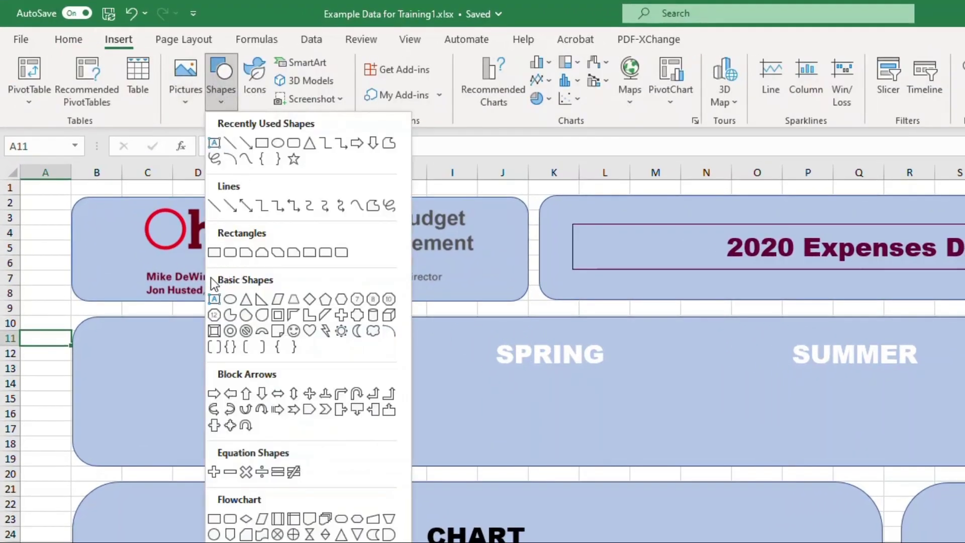
{"action": "left_click", "coordinate": [229, 252]}
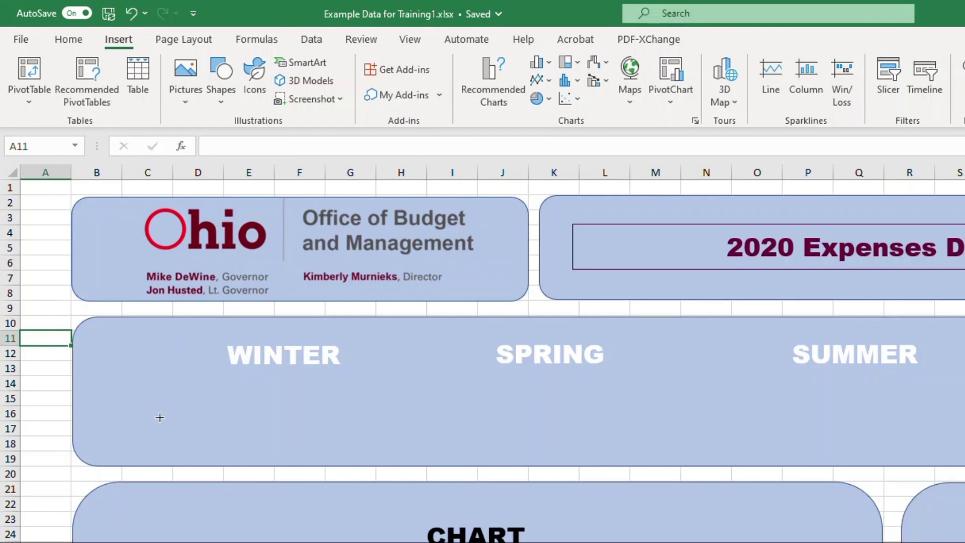
{"action": "mouse_move", "coordinate": [154, 382]}
{"action": "left_mouse_down"}
{"action": "mouse_move", "coordinate": [282, 435]}
{"action": "mouse_move", "coordinate": [360, 435]}
{"action": "mouse_move", "coordinate": [420, 452]}
{"action": "left_mouse_up"}
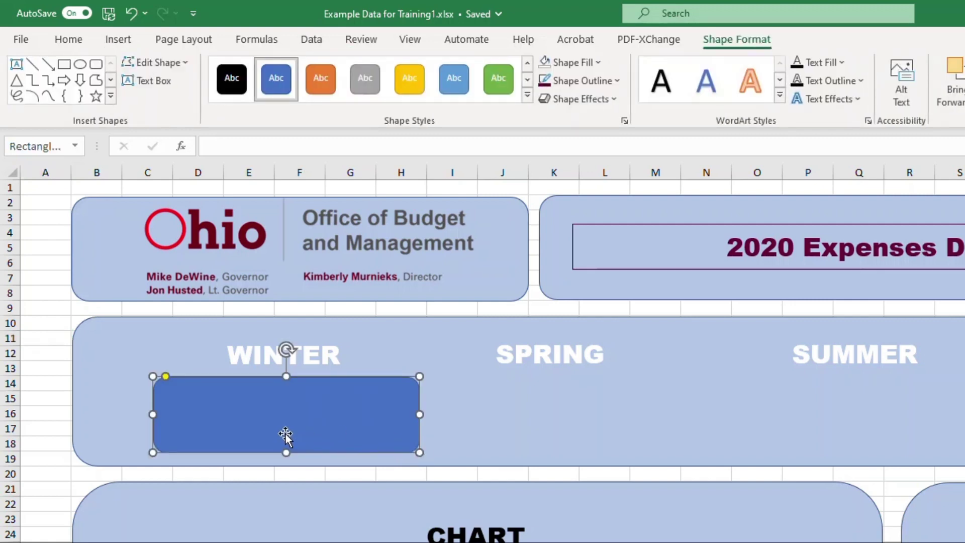
Step: Link the box to the BLS Data Series Winter total in DH179 ($2,711,891.00)
{"action": "left_click", "coordinate": [228, 146]}
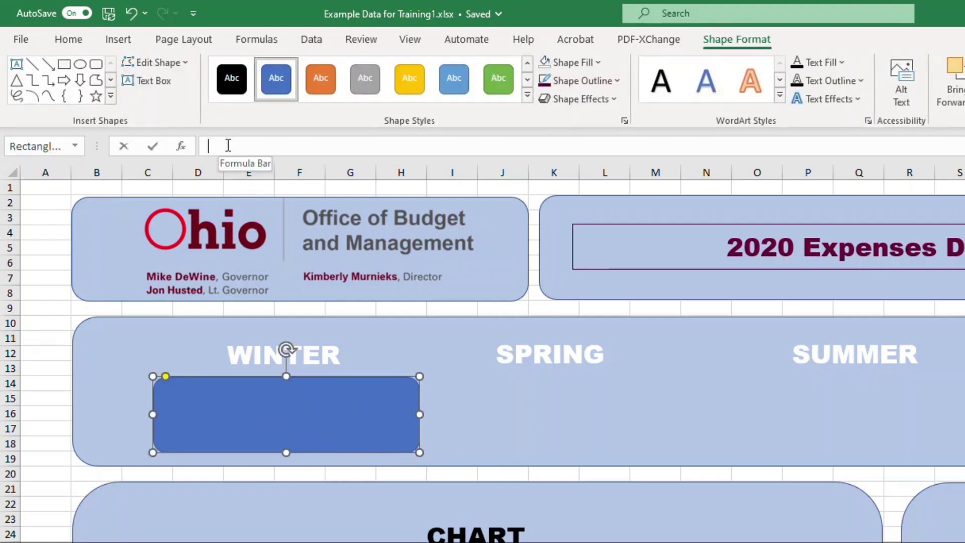
{"action": "type", "text": "="}
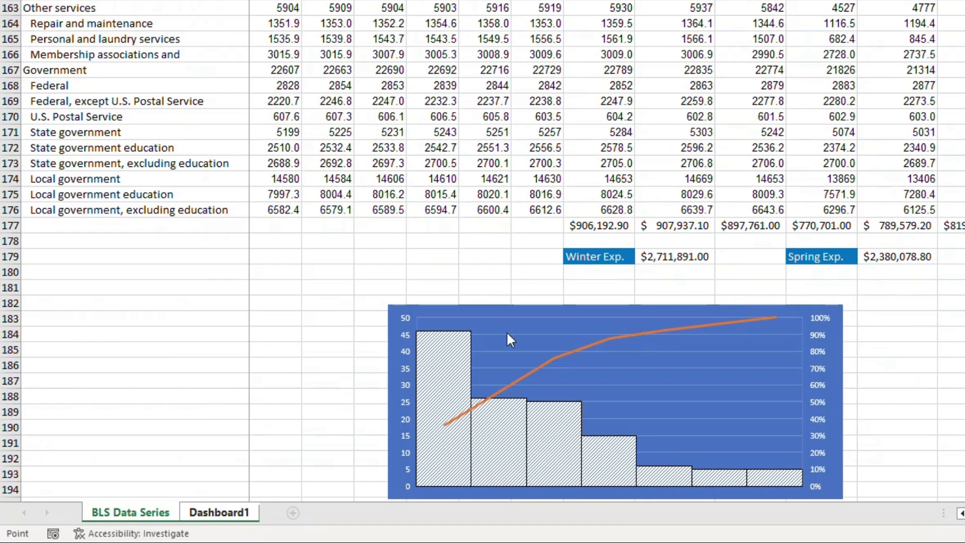
{"action": "left_click", "coordinate": [678, 258]}
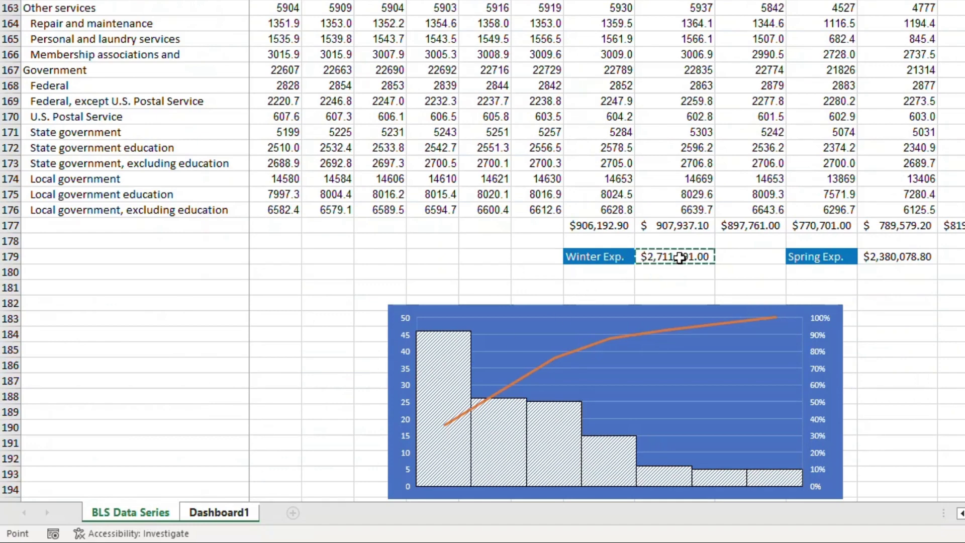
{"action": "key", "text": "Return"}
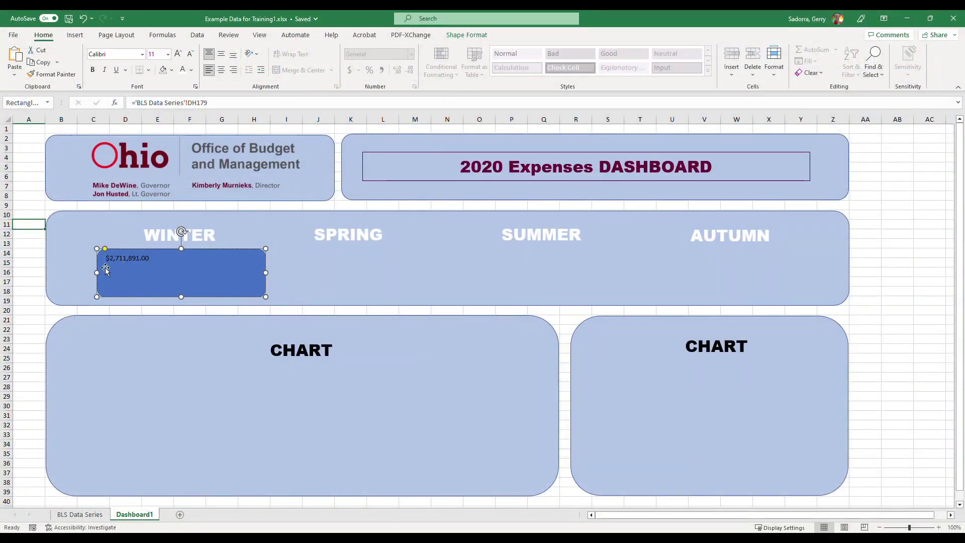
Step: Format the winter value in Arial Black, size 24
{"action": "double_click", "coordinate": [105, 269]}
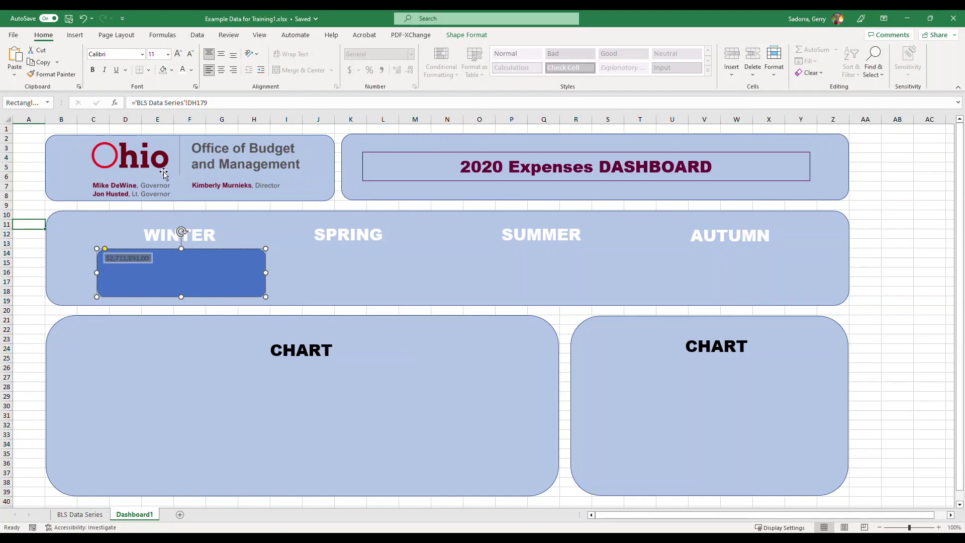
{"action": "left_click", "coordinate": [142, 54]}
{"action": "left_click", "coordinate": [113, 153]}
{"action": "left_click", "coordinate": [168, 53]}
{"action": "left_click", "coordinate": [156, 182]}
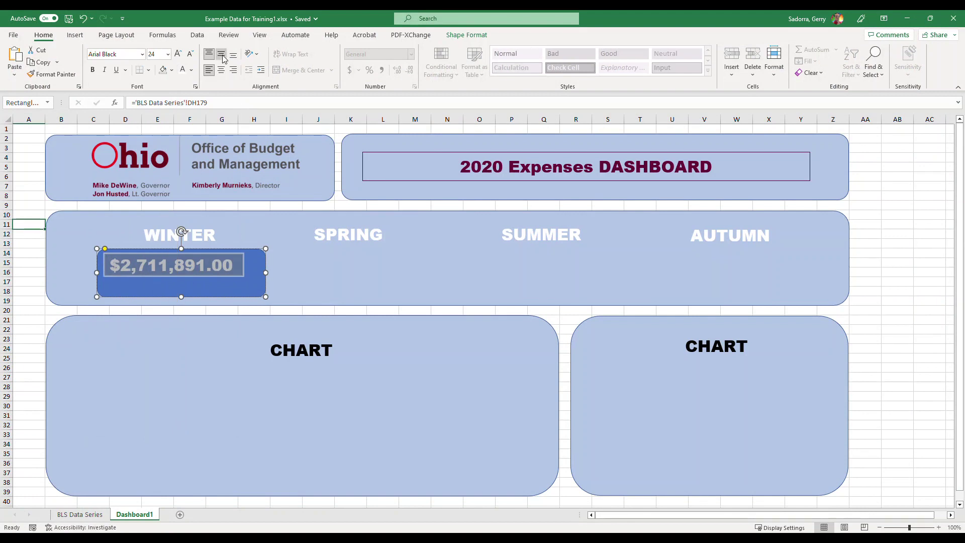
{"action": "left_click", "coordinate": [27, 225]}
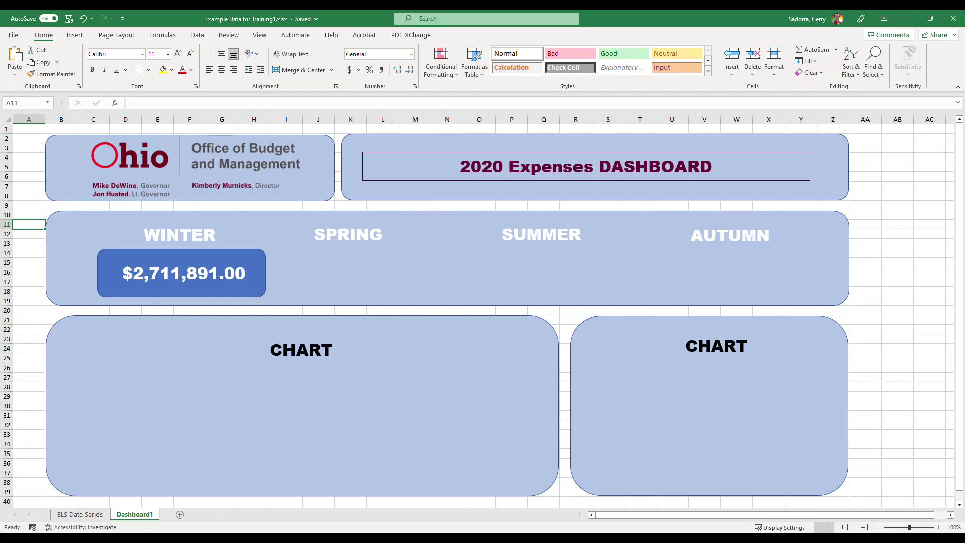
Step: Add a SPRING box linked to DK179 ($2,380,078.80), styled like the winter value
{"action": "left_click", "coordinate": [75, 34]}
{"action": "left_click", "coordinate": [133, 53]}
{"action": "left_click", "coordinate": [140, 71]}
{"action": "left_click_drag", "start_coordinate": [288, 249], "coordinate": [449, 299]}
{"action": "key", "text": "equal"}
{"action": "left_click", "coordinate": [81, 515]}
{"action": "left_click", "coordinate": [551, 357]}
{"action": "key", "text": "Return"}
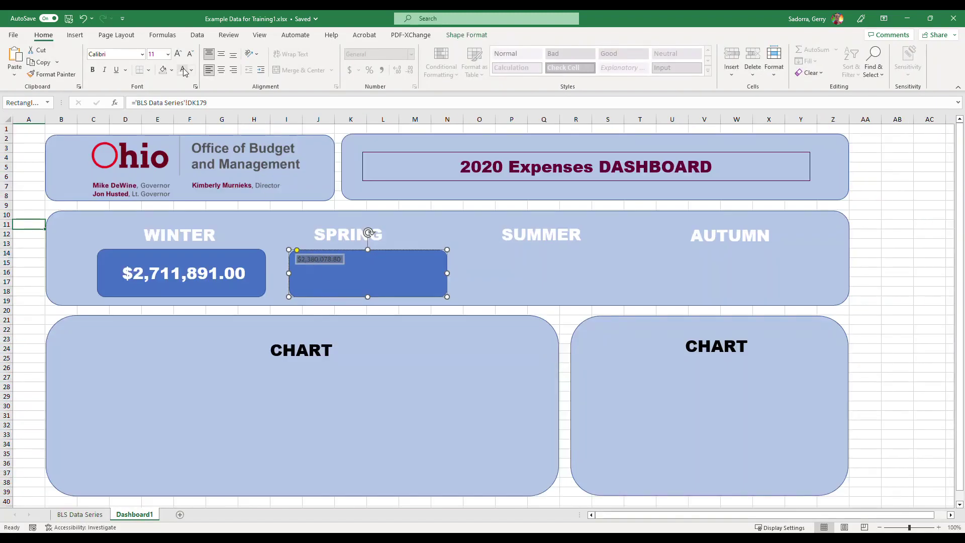
{"action": "left_click", "coordinate": [142, 54]}
{"action": "left_click", "coordinate": [115, 126]}
Step: Add a SUMMER box linked to DN179 ($2,513,243.80) in Arial Black 24
{"action": "left_click", "coordinate": [74, 34]}
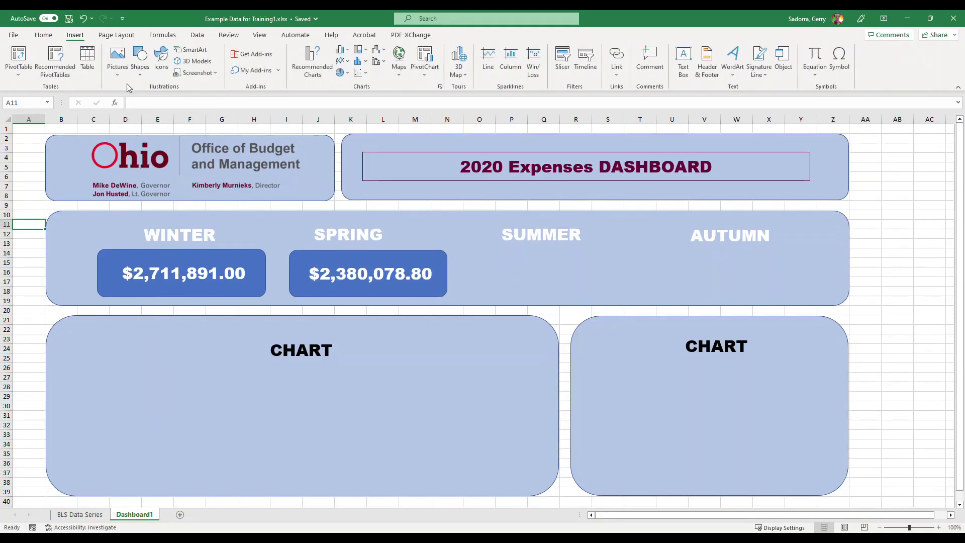
{"action": "left_click", "coordinate": [139, 60]}
{"action": "left_click", "coordinate": [141, 70]}
{"action": "left_click_drag", "start_coordinate": [466, 251], "coordinate": [638, 297]}
{"action": "key", "text": "equal"}
{"action": "left_click", "coordinate": [79, 514]}
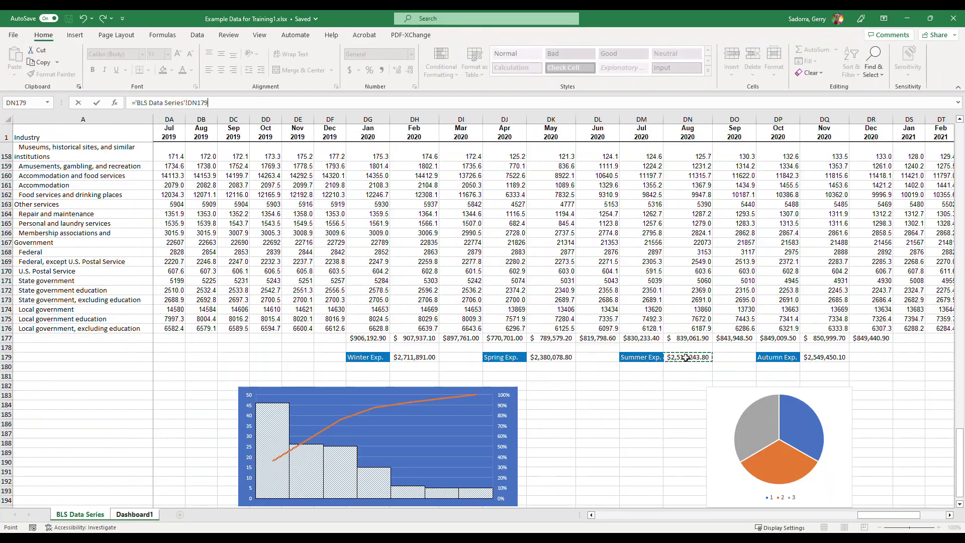
{"action": "left_click", "coordinate": [689, 357]}
{"action": "key", "text": "Return"}
{"action": "left_click", "coordinate": [142, 54]}
{"action": "left_click", "coordinate": [116, 125]}
{"action": "left_click", "coordinate": [167, 54]}
{"action": "left_click", "coordinate": [162, 158]}
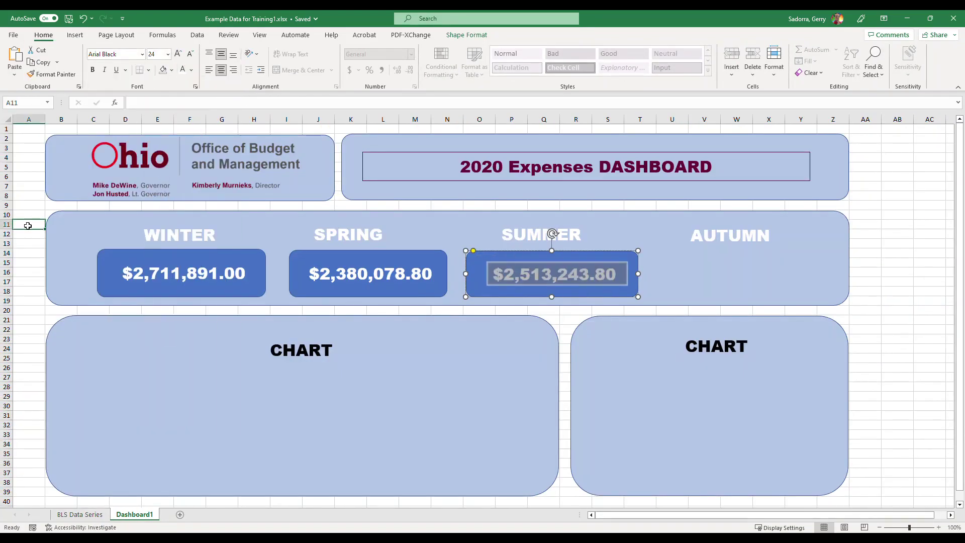
Step: Add an AUTUMN box linked to DQ179 ($2,549,450.10) in Arial Black 24
{"action": "left_click", "coordinate": [75, 35]}
{"action": "left_click", "coordinate": [140, 60]}
{"action": "left_click", "coordinate": [134, 111]}
{"action": "left_click_drag", "start_coordinate": [657, 252], "coordinate": [820, 297]}
{"action": "key", "text": "equal"}
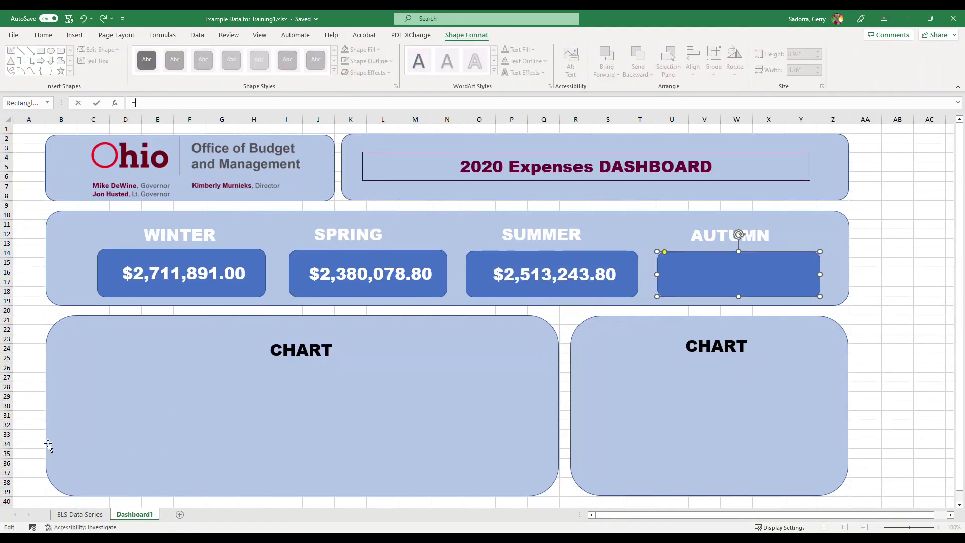
{"action": "left_click", "coordinate": [79, 514]}
{"action": "left_click", "coordinate": [825, 357]}
{"action": "key", "text": "Return"}
{"action": "left_click", "coordinate": [142, 54]}
{"action": "left_click", "coordinate": [116, 125]}
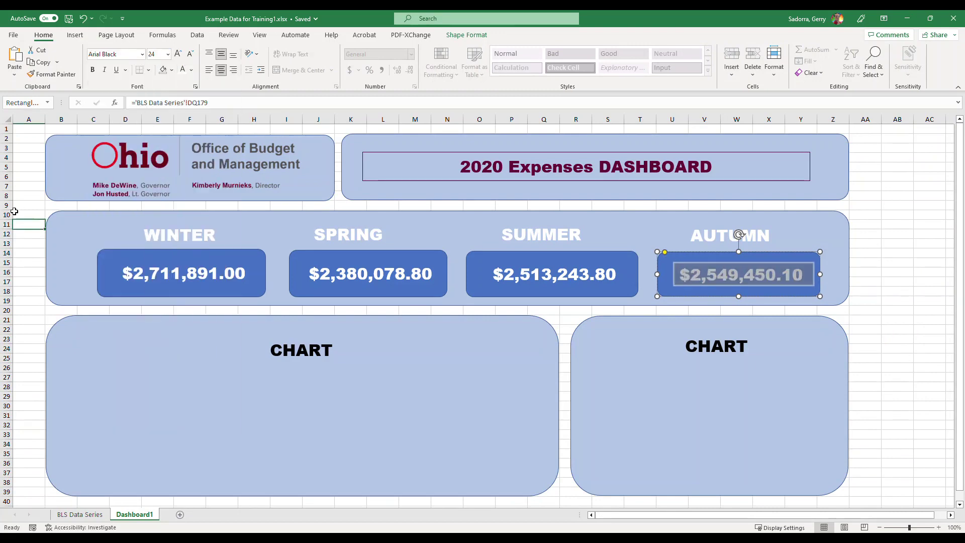
{"action": "key", "text": "Escape"}
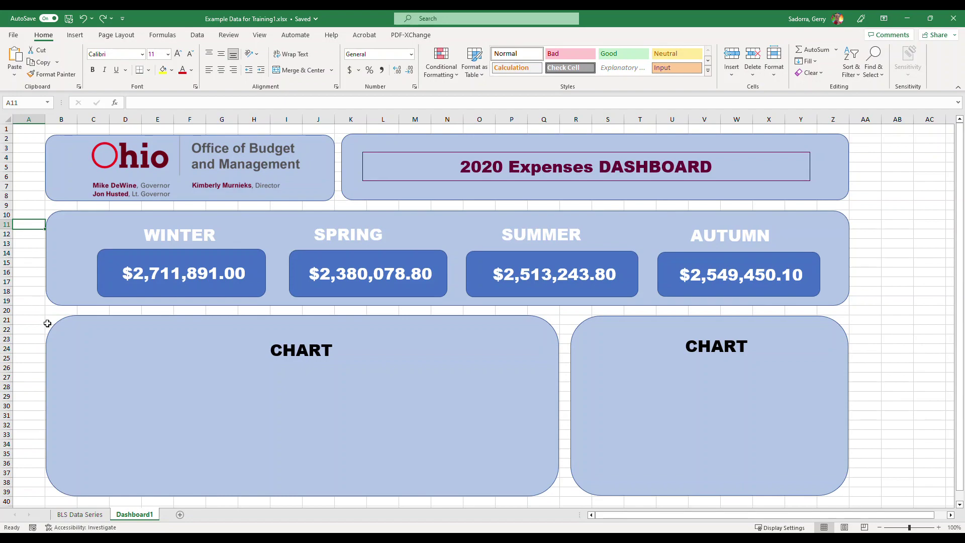
Step: Move the Pareto and pie charts from BLS Data Series onto the Dashboard1 sheet
{"action": "left_click", "coordinate": [80, 514]}
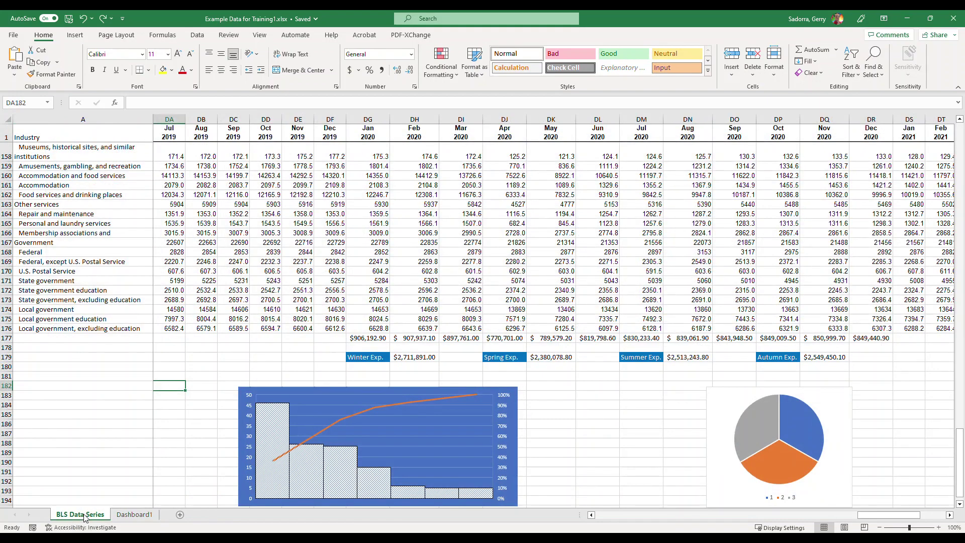
{"action": "left_click", "coordinate": [481, 401]}
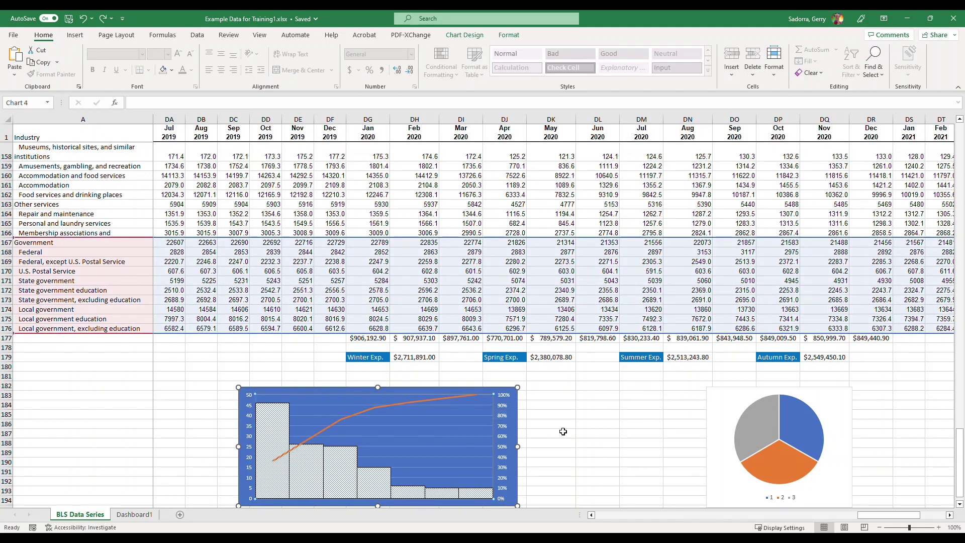
{"action": "left_click", "coordinate": [719, 392], "text": "ctrl"}
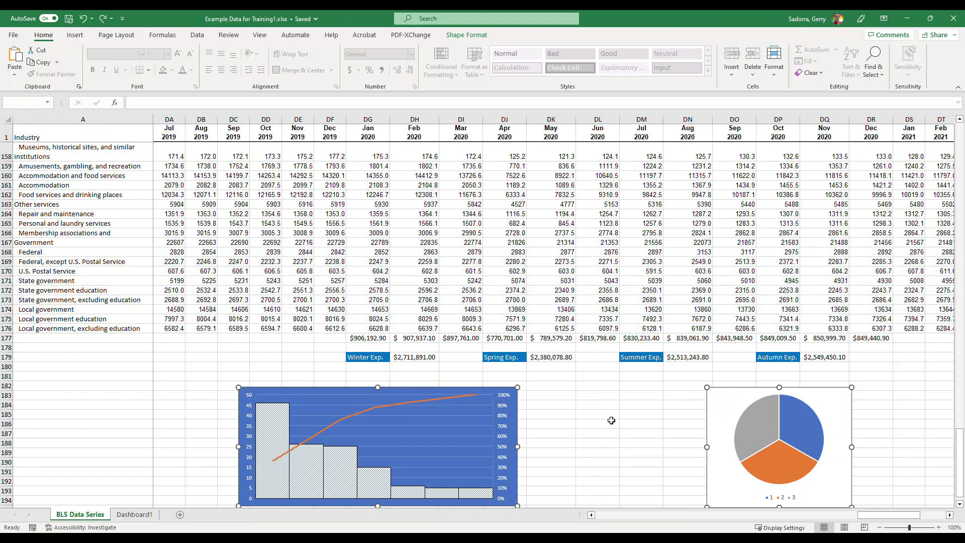
{"action": "key", "text": "Delete"}
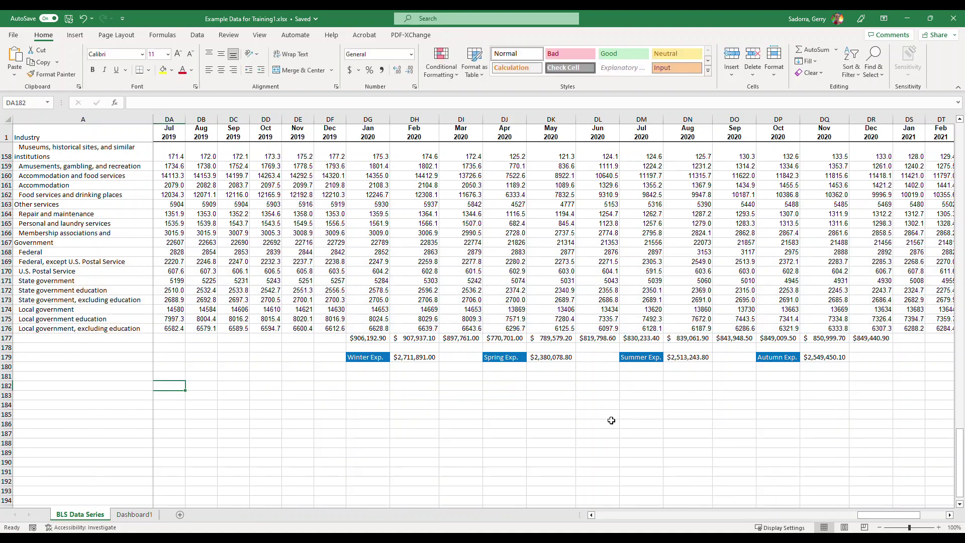
{"action": "left_click", "coordinate": [134, 514]}
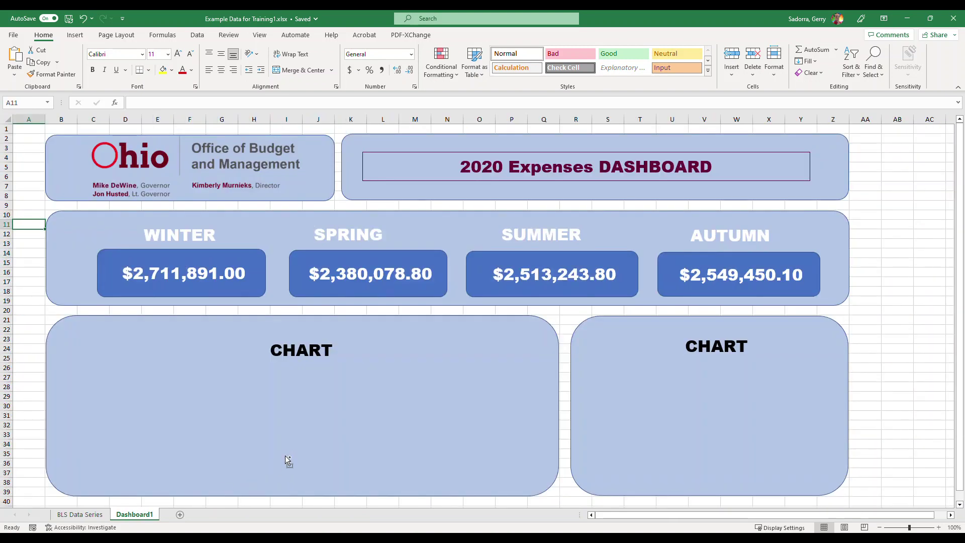
{"action": "key", "text": "ctrl+v"}
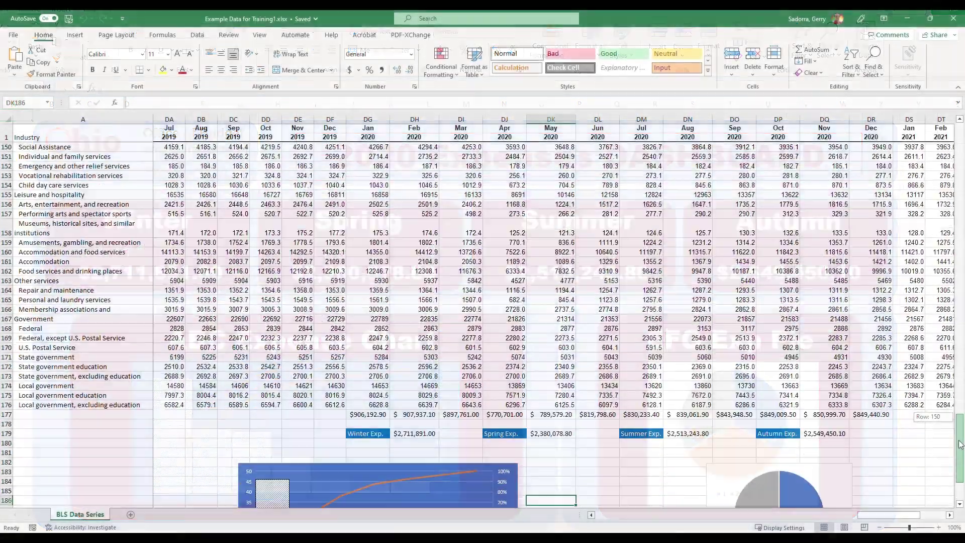
Step: Scroll down the BLS Data Series sheet to view the charts below the seasonal totals
{"action": "left_click_drag", "start_coordinate": [960, 455], "coordinate": [960, 467]}
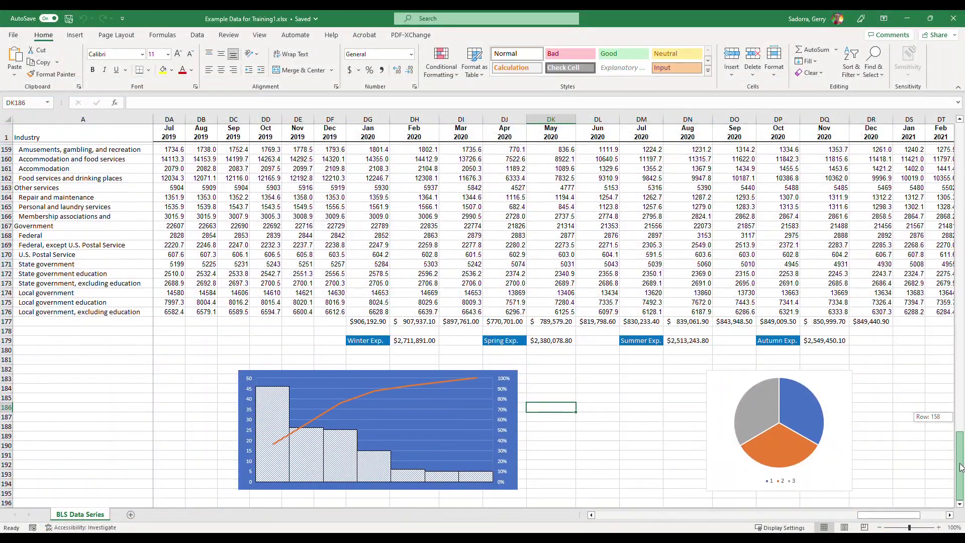